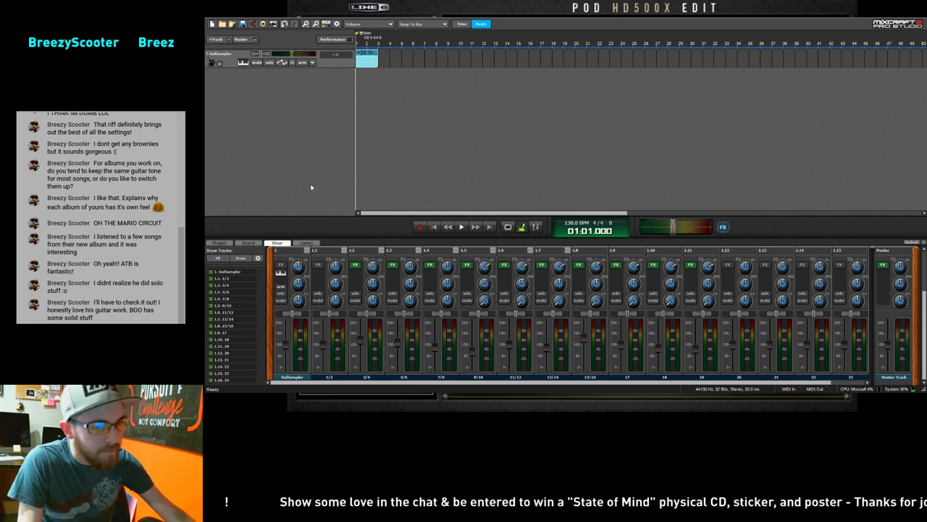
Open the sampler track's drum clip in the step editor and enlarge the editing area.
left_click(236, 62)
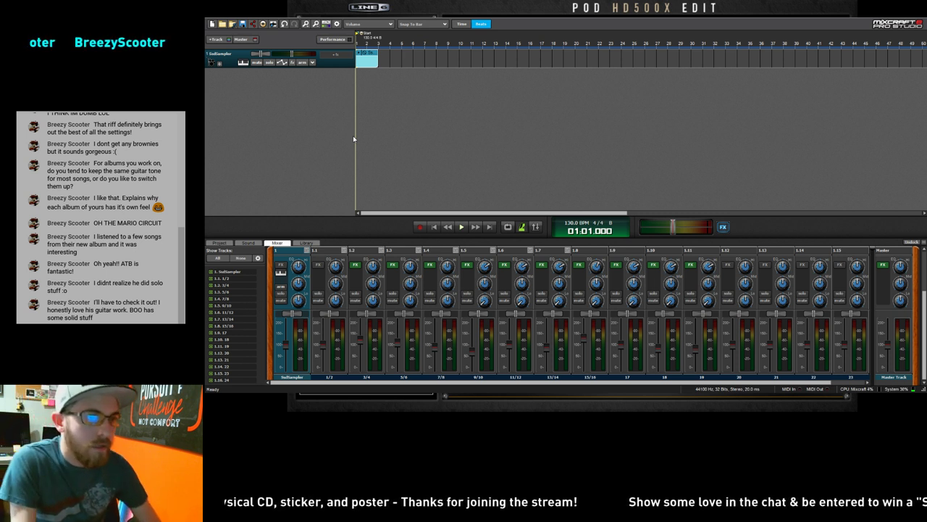
double_click(379, 58)
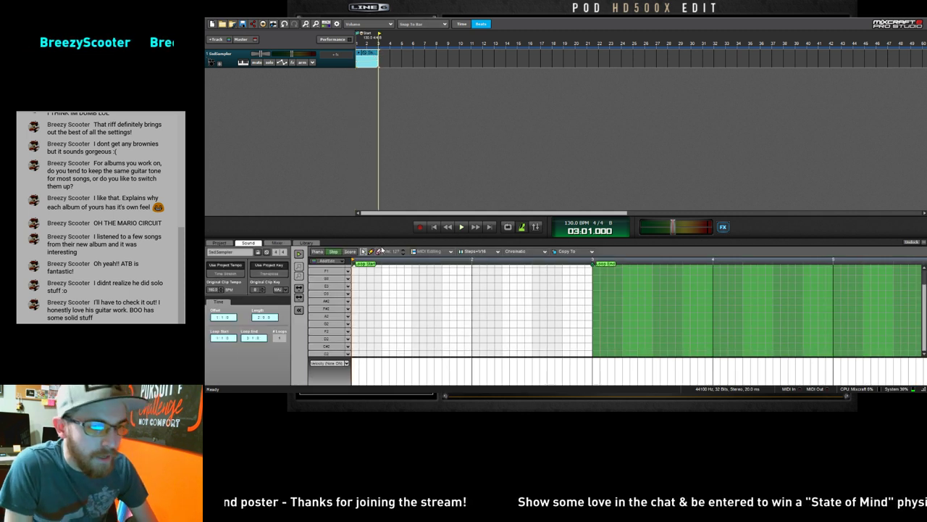
left_click(318, 251)
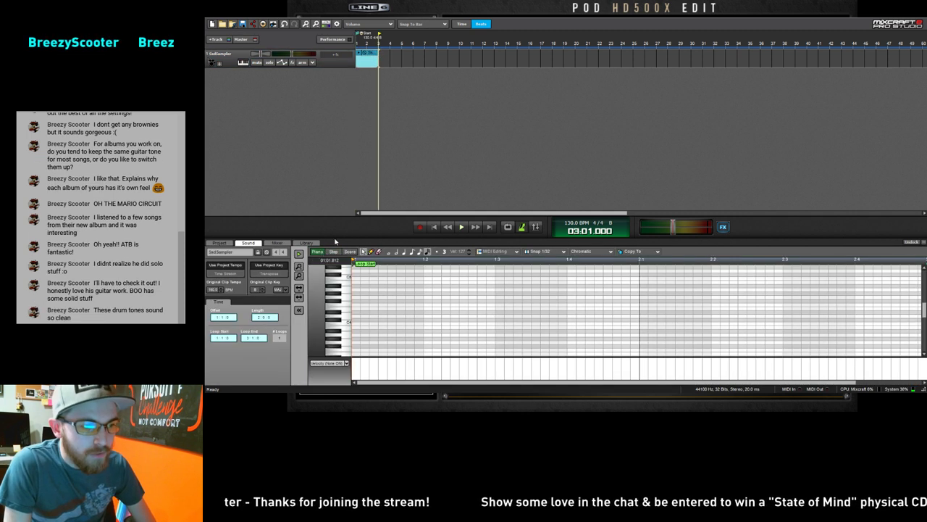
left_click(333, 251)
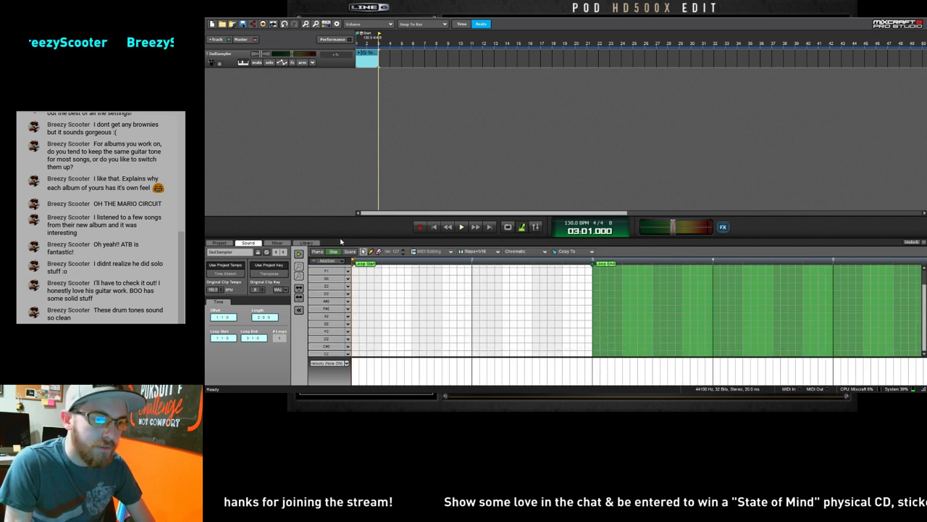
left_click_drag(341, 241, 343, 195)
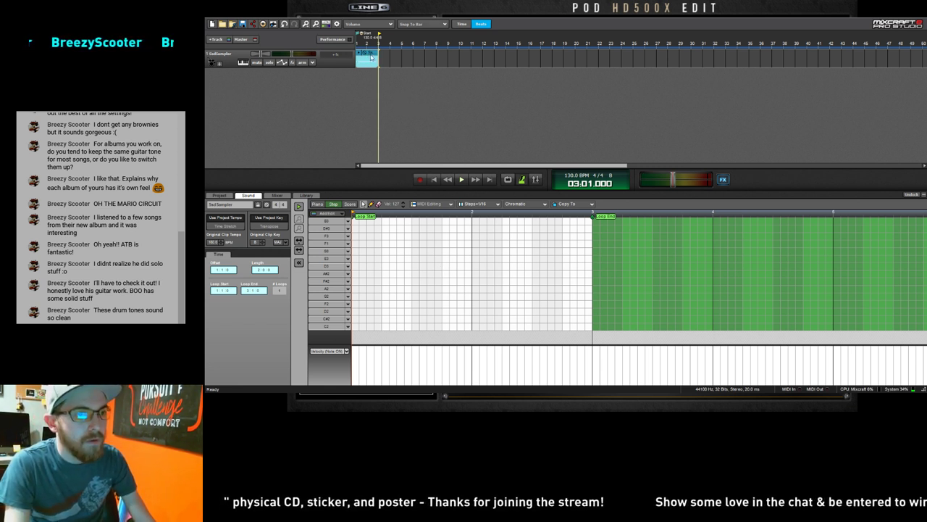
Place C2 hits on sixteenth steps 1, 5 and 6 and D2 hits on steps 3 and 7.
left_click(356, 328)
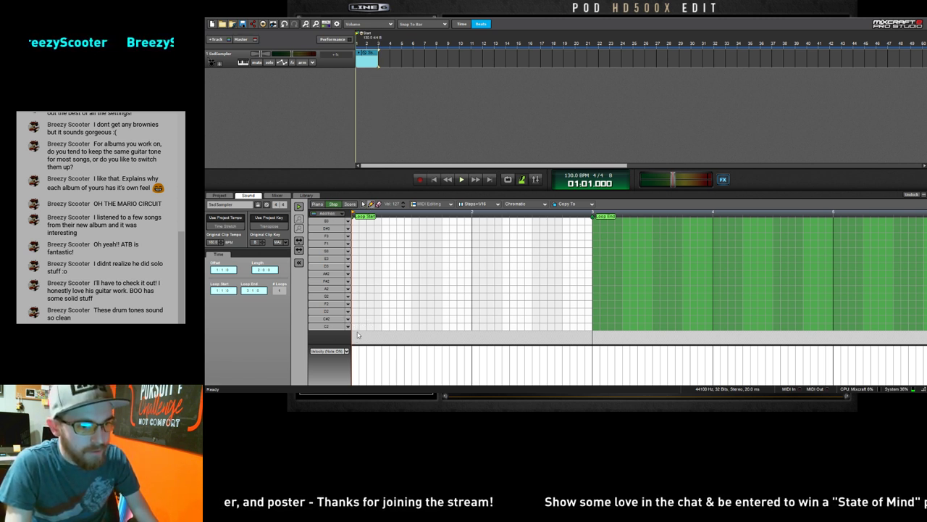
left_click(334, 328)
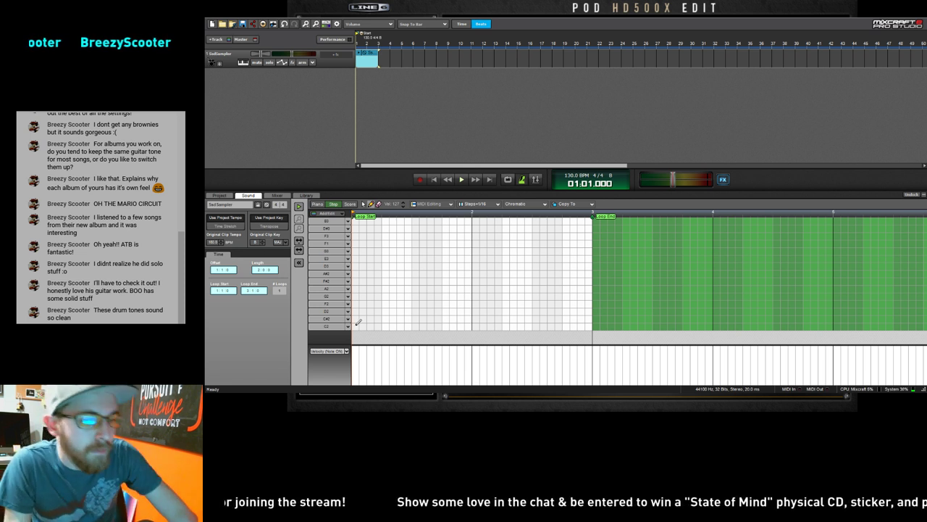
left_click(355, 326)
left_click(369, 319)
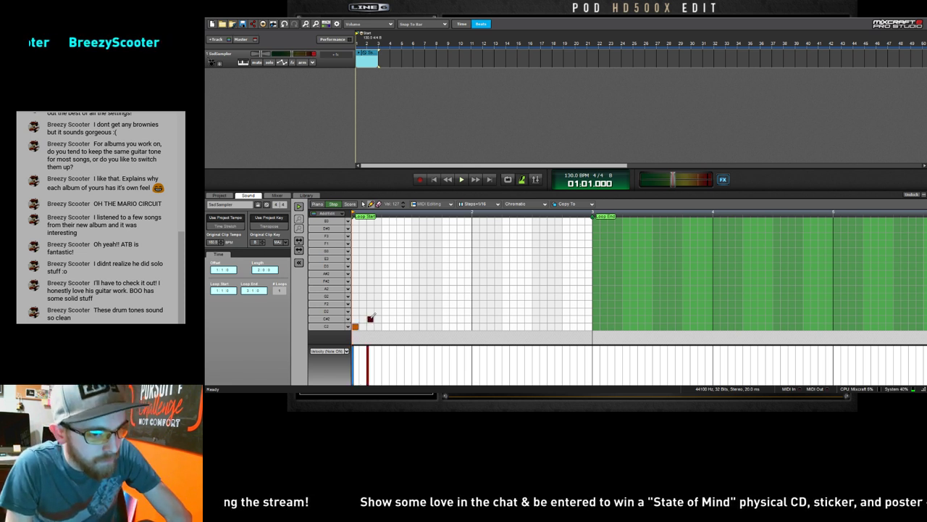
left_click_drag(371, 318, 373, 310)
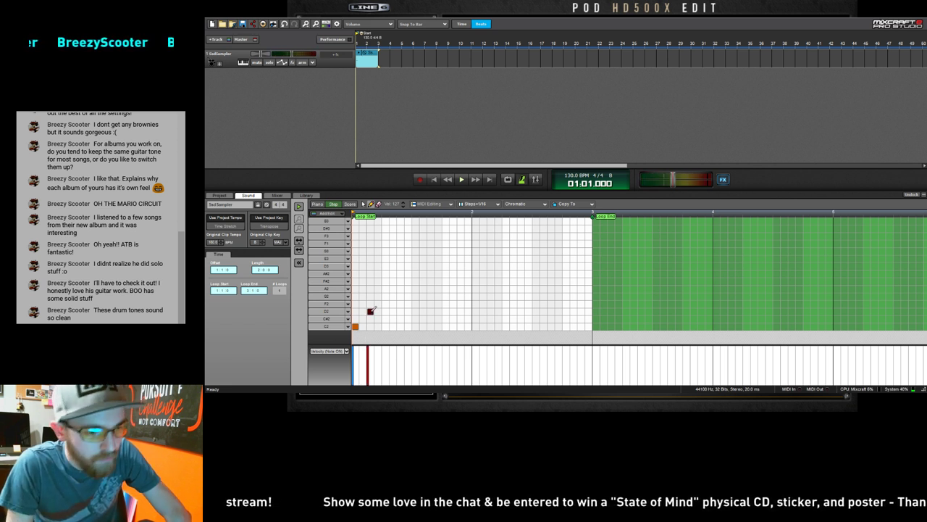
left_click(385, 326)
left_click(392, 326)
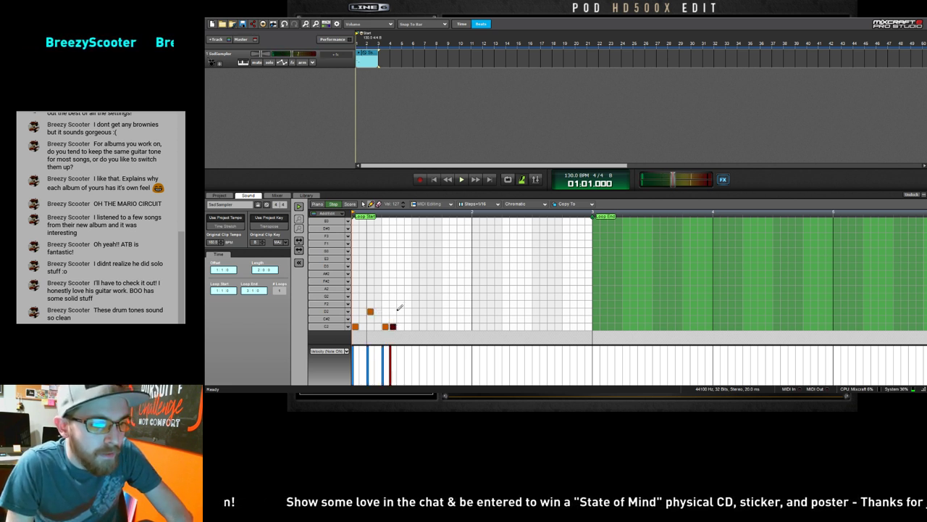
left_click(400, 312)
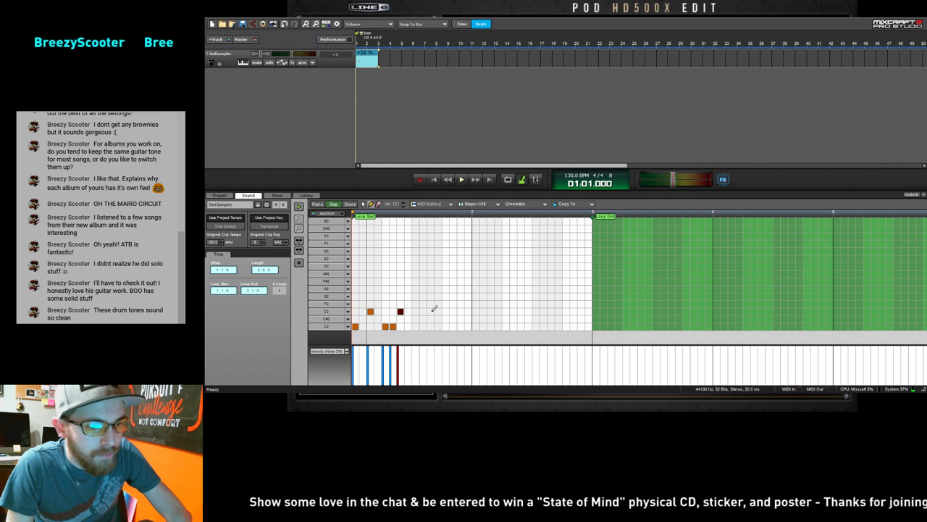
Add D2 hits on steps 11 and 15 and C2 hits on steps 9, 10, 12, 14 and 16.
left_click(430, 311)
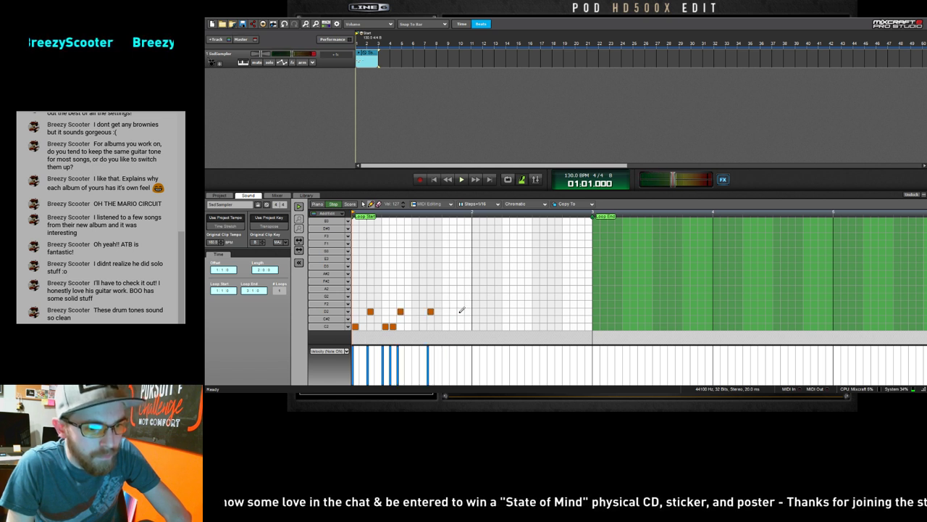
left_click(461, 311)
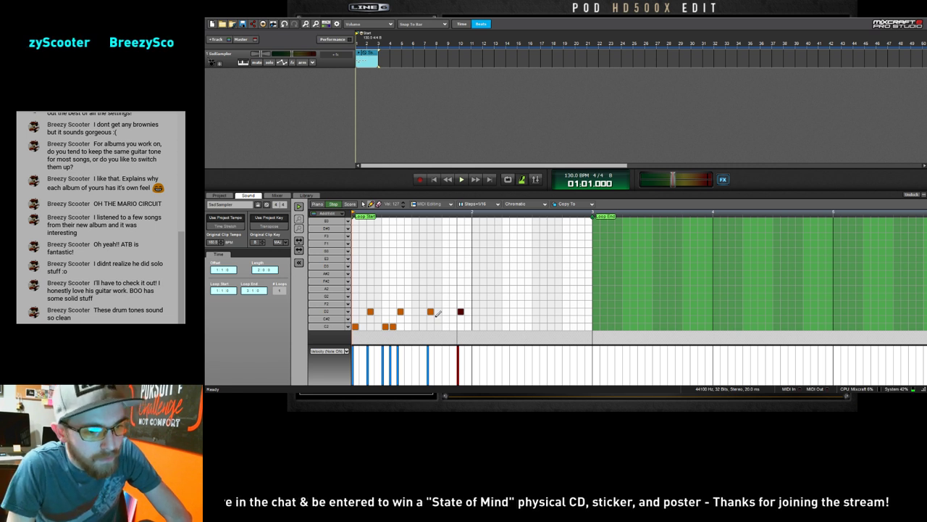
left_click(415, 326)
left_click(423, 326)
left_click(437, 326)
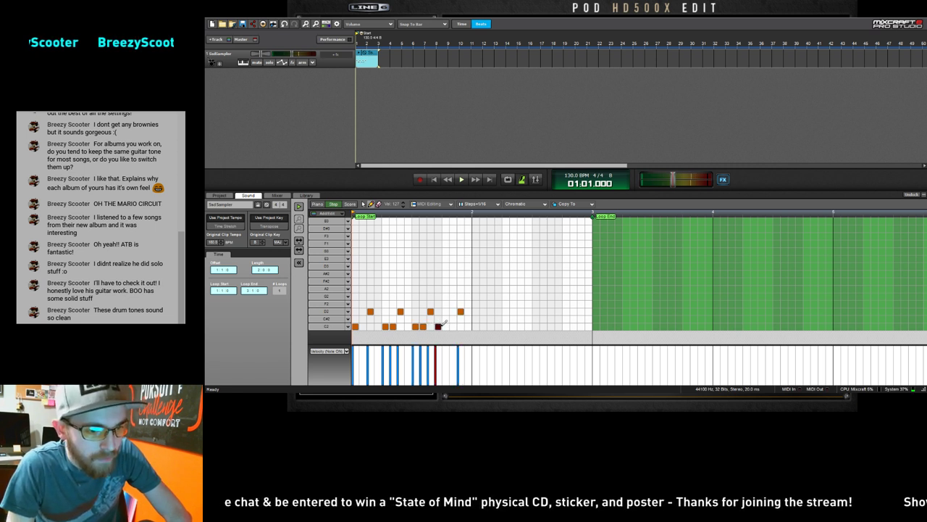
left_click(453, 326)
left_click(468, 326)
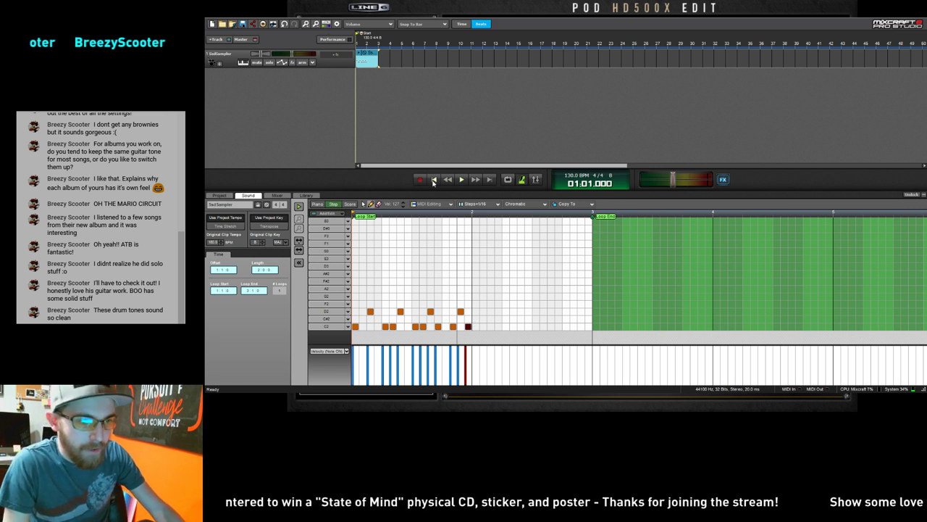
Play back the first bar and remove the C2 hit on step 16.
key("space")
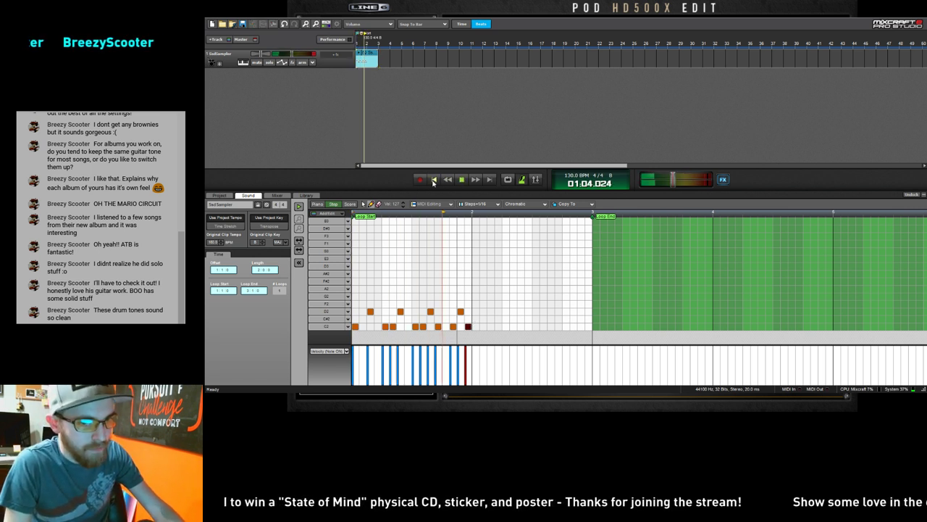
key("space")
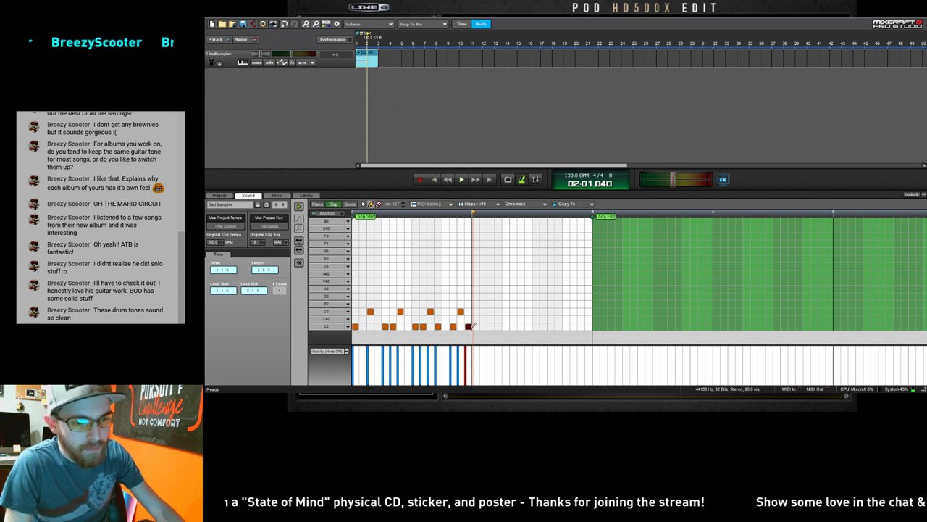
left_click(470, 328)
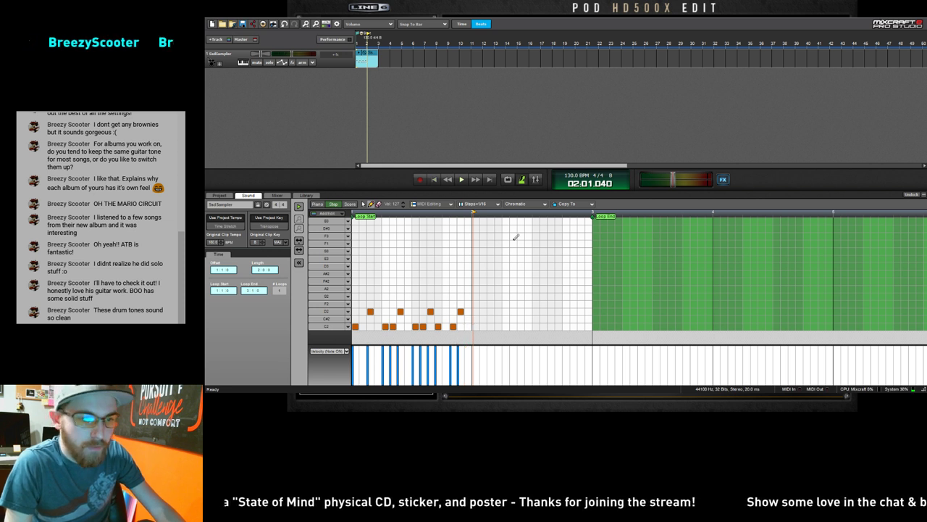
Set the project tempo to 180 BPM and play back the drum pattern.
double_click(572, 176)
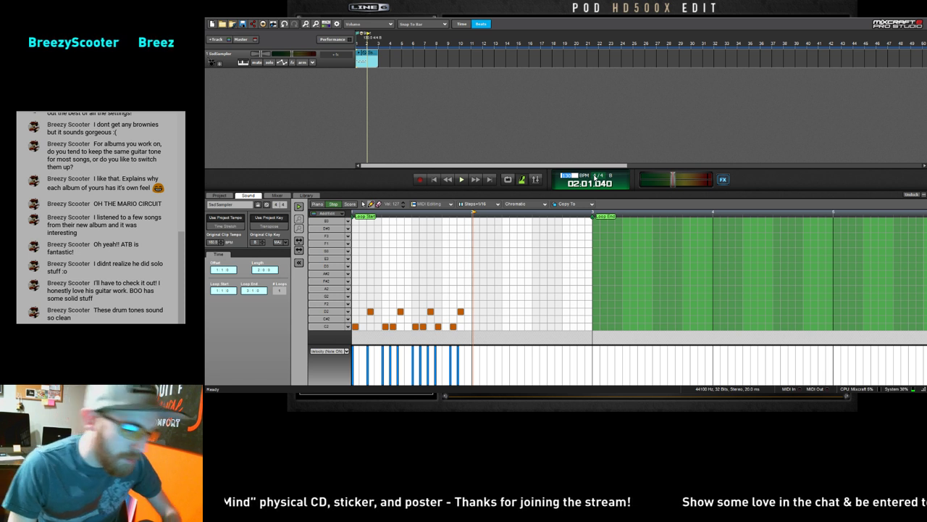
type("180")
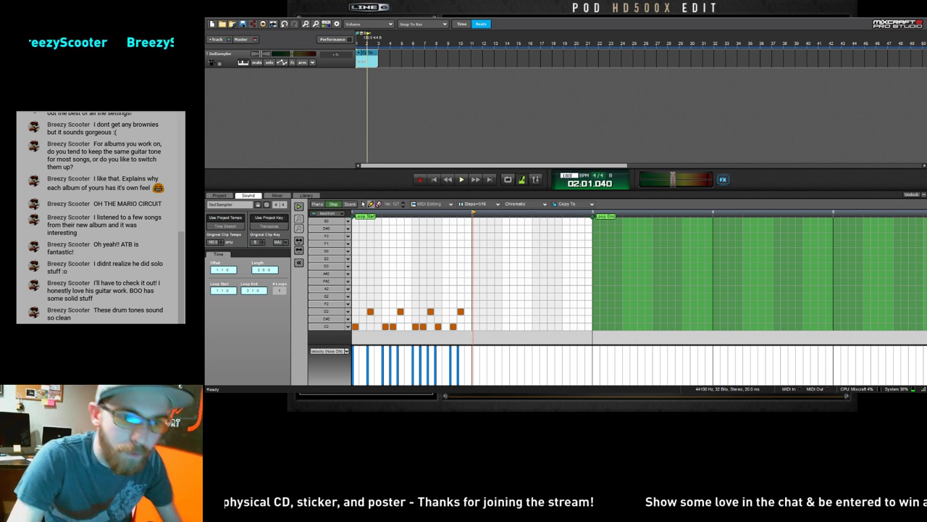
key("Return")
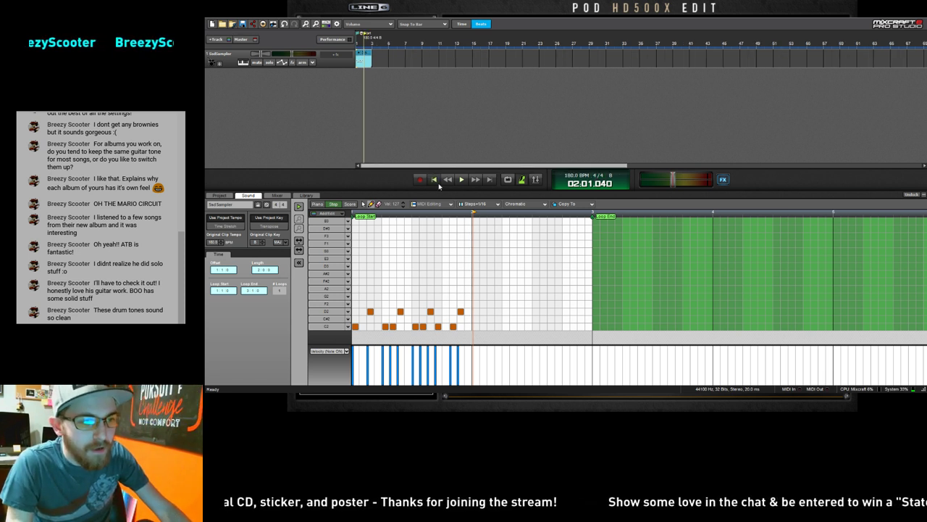
key("space")
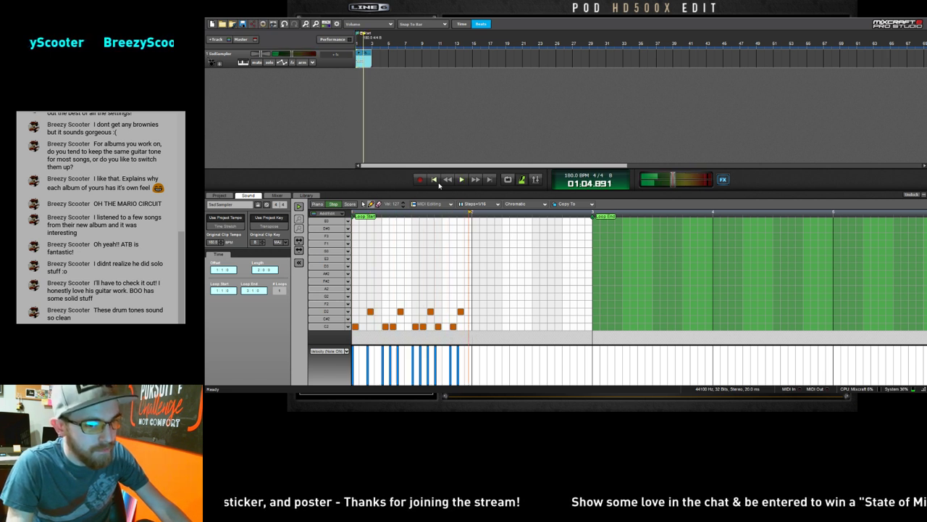
Try different cymbal rows on step 1 and keep a hit three rows above A#2.
left_click(356, 273)
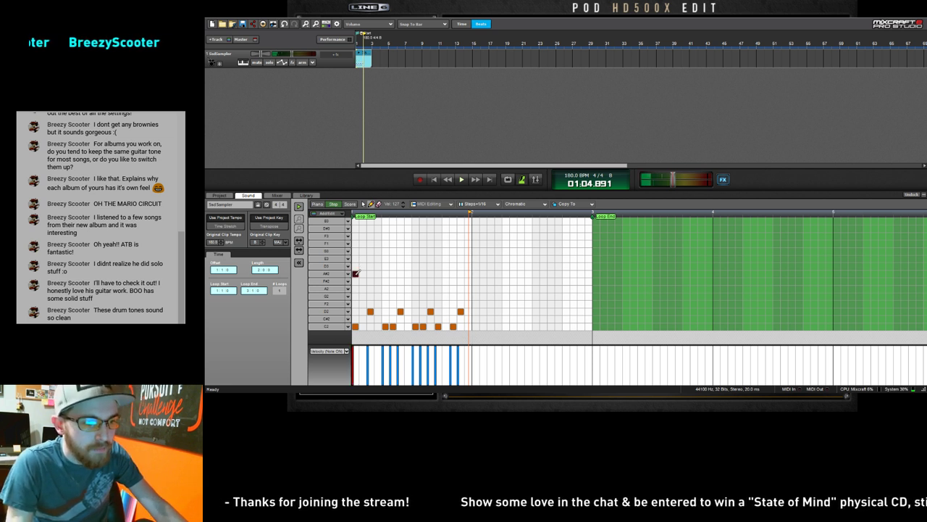
left_click(356, 258)
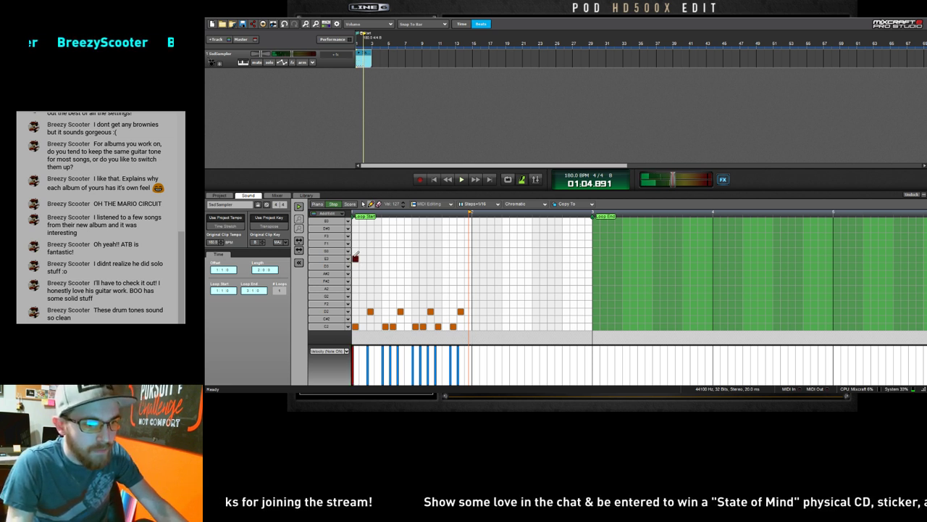
left_click(356, 258)
left_click(356, 252)
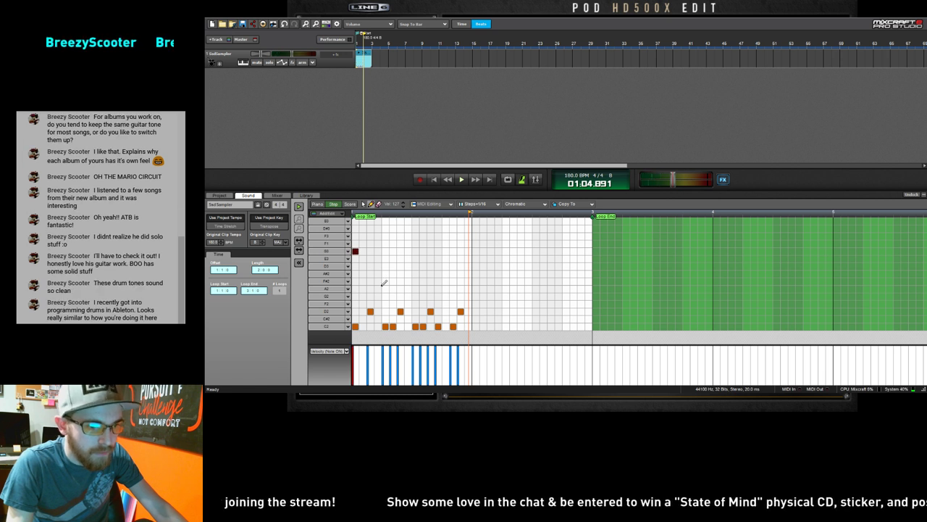
Add A#2 hits on steps 3, 7, 11 and 15 and play the pattern from the start.
left_click(370, 273)
left_click(370, 273)
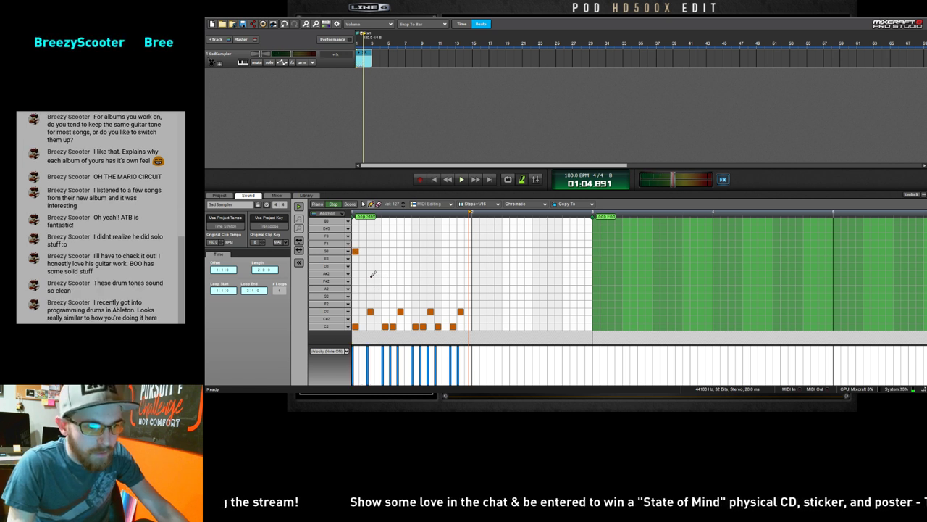
left_click(370, 273)
left_click(400, 273)
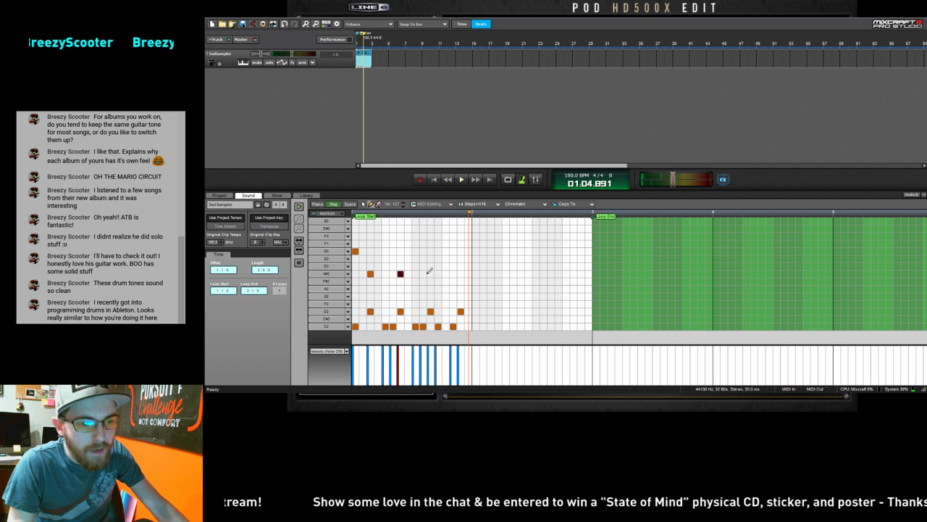
left_click(430, 273)
left_click(460, 273)
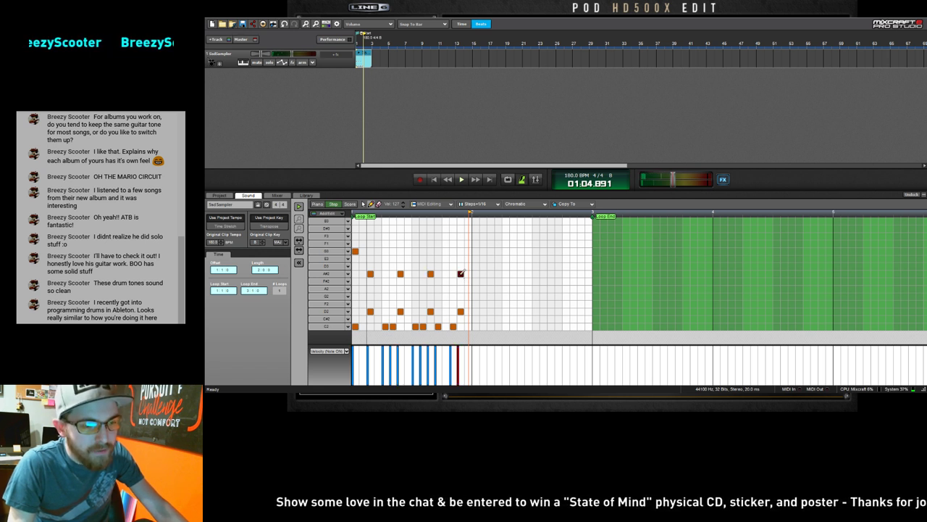
left_click(439, 180)
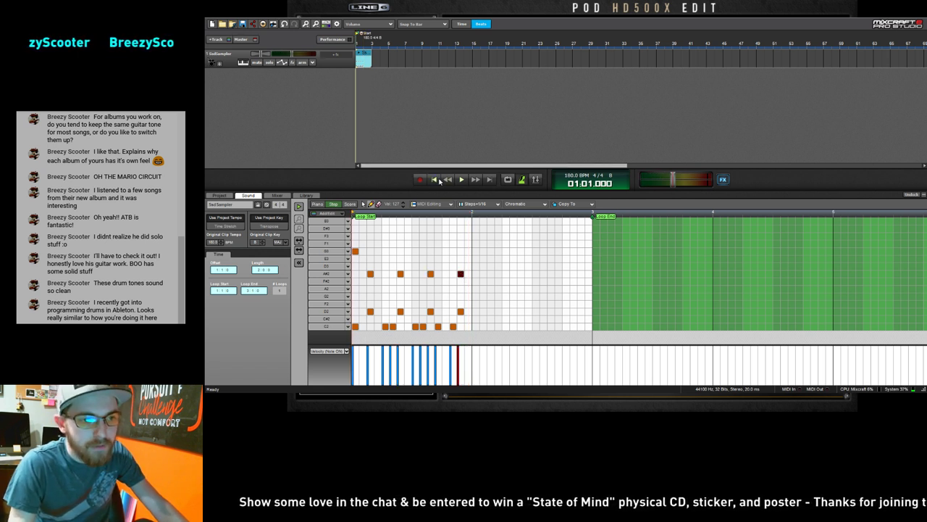
key("space")
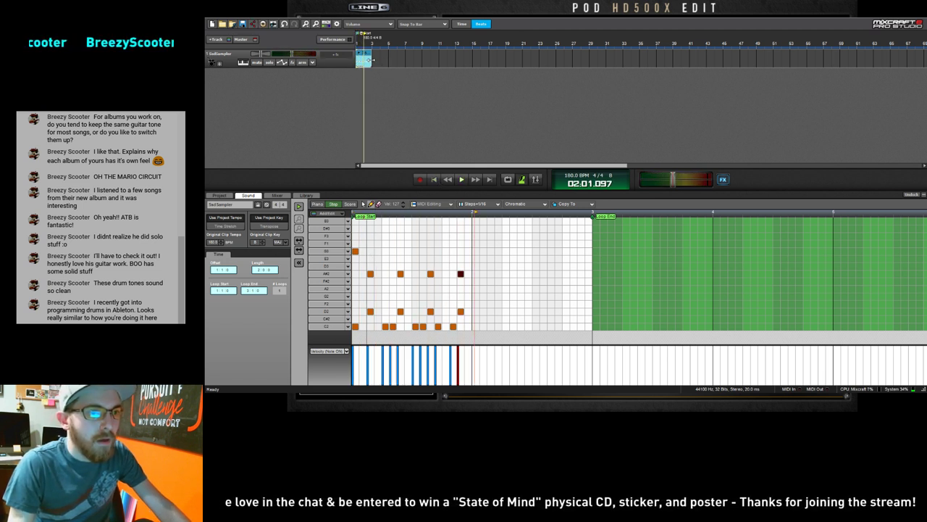
Move the clip's loop end to bar 2 and extend the clip to bar 5 so the one-bar pattern repeats.
scroll(368, 60, "up", 5)
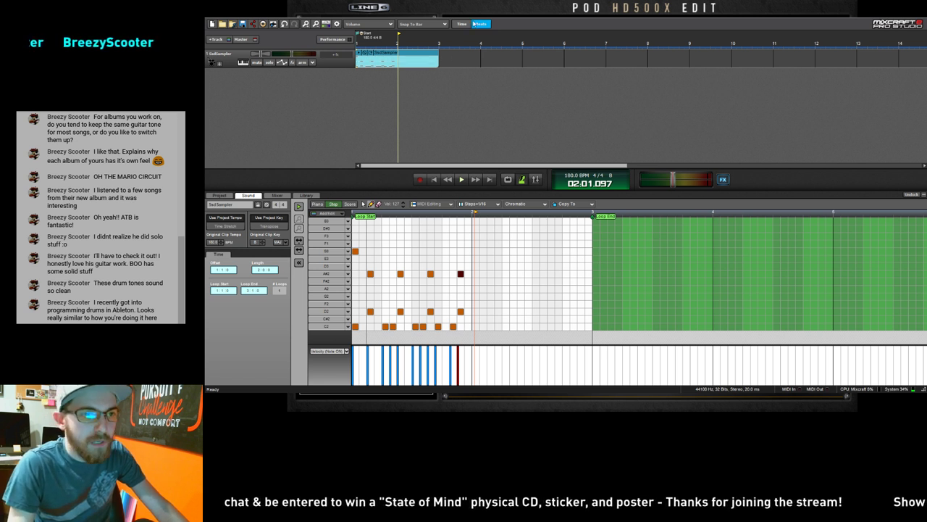
left_click_drag(436, 55, 398, 58)
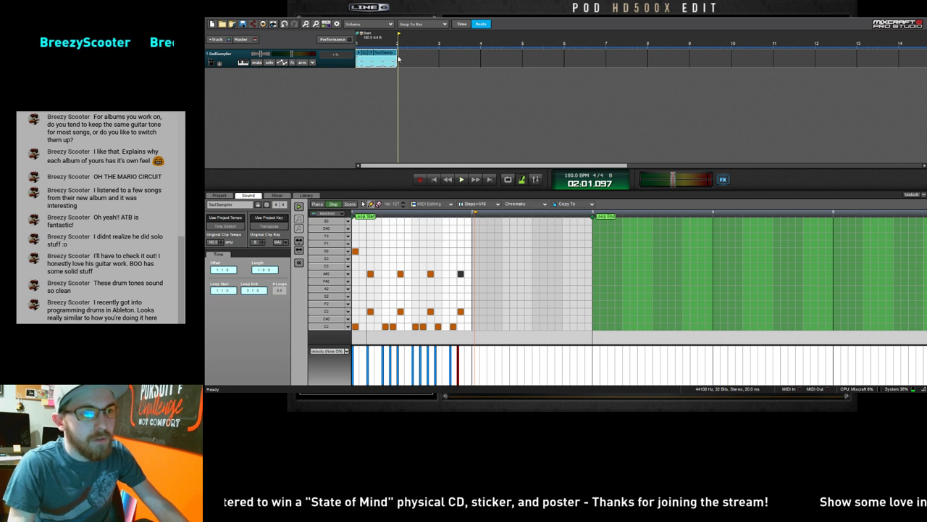
left_click_drag(398, 58, 430, 58)
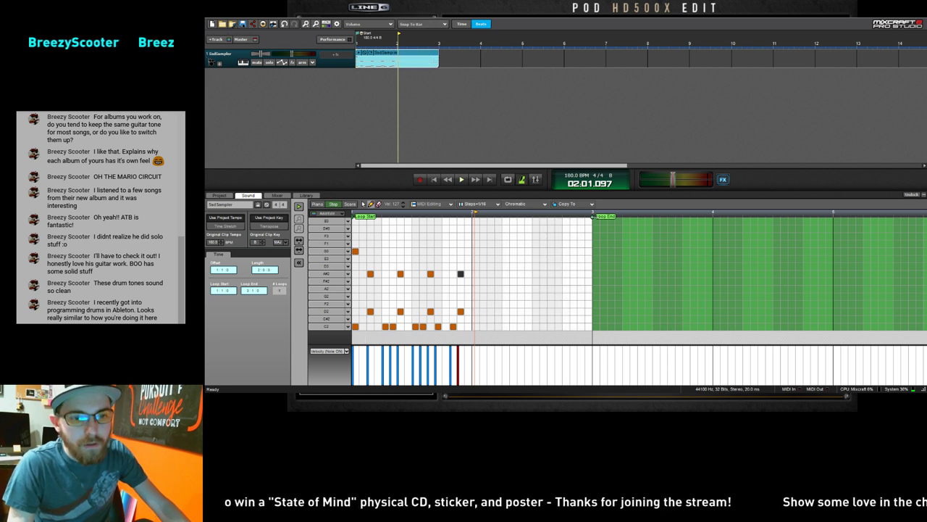
left_click_drag(592, 216, 475, 214)
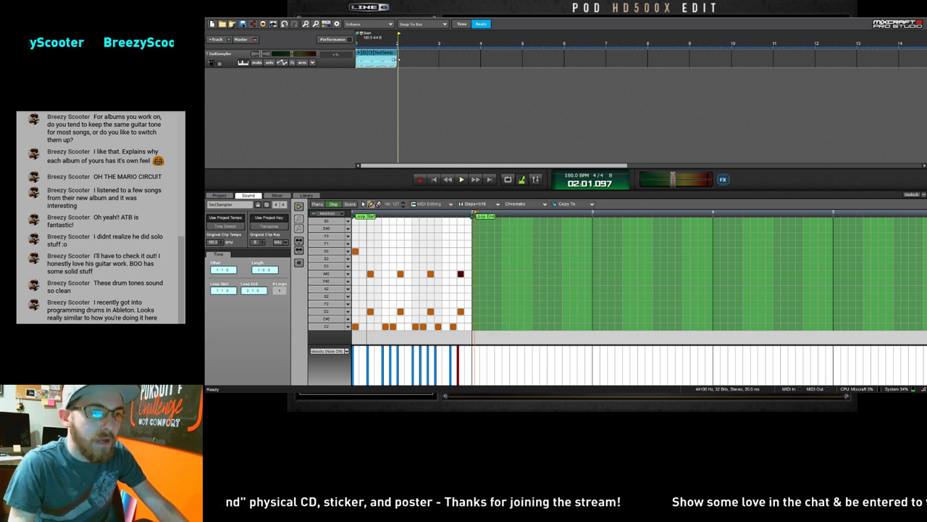
left_click_drag(397, 61, 521, 64)
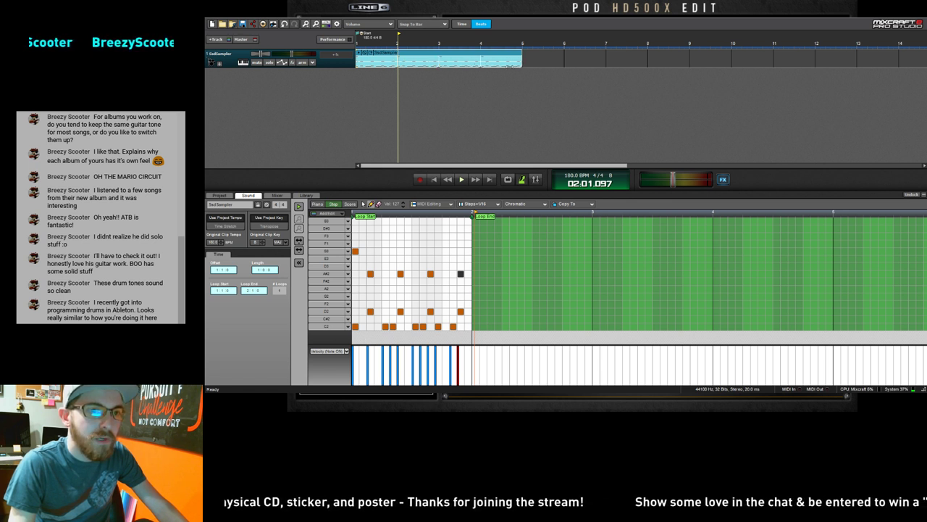
Play the looped four-bar drum pattern from the start.
left_click(436, 180)
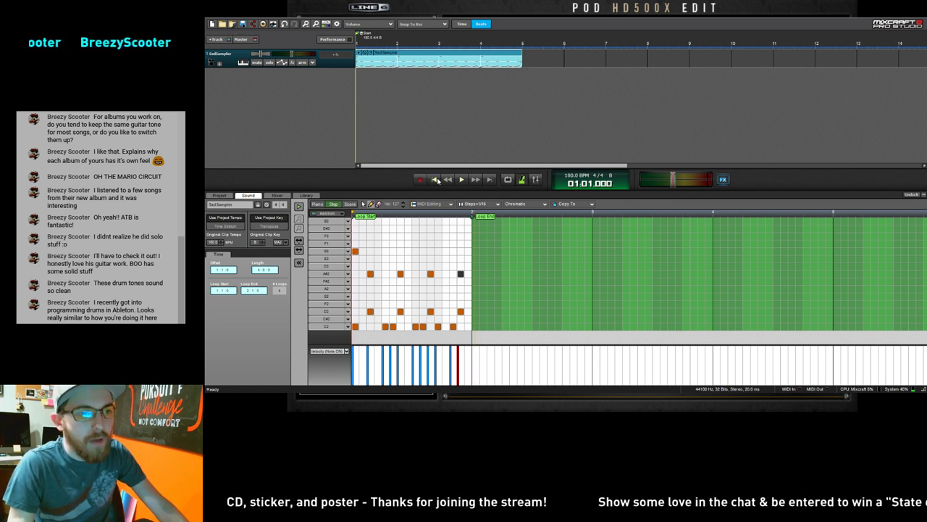
key("space")
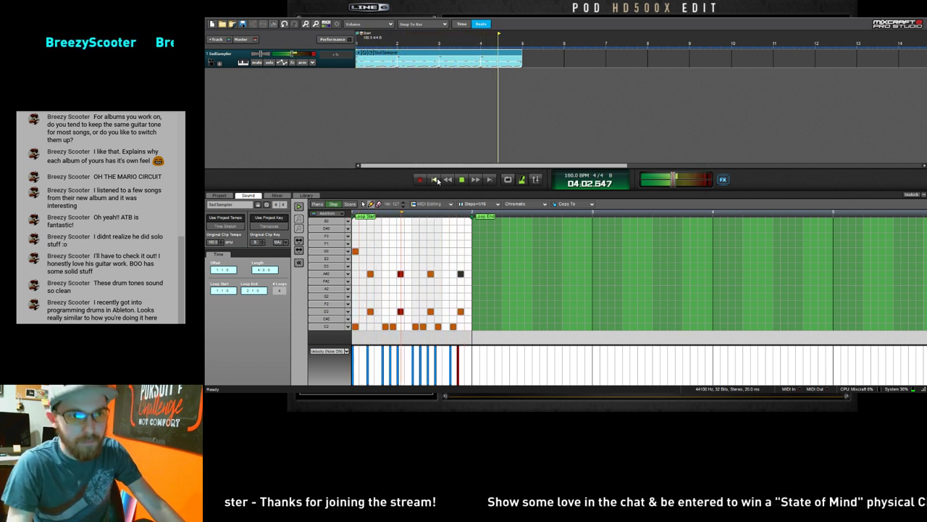
key("space")
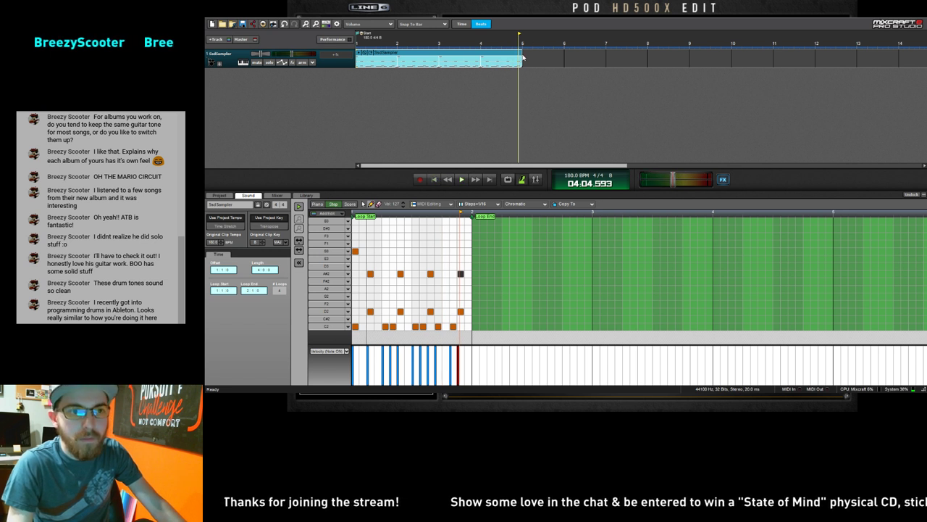
Shorten the looped clip to one bar, copy it to bar 2, and place the playhead at bar 2.
left_click_drag(521, 57, 407, 57)
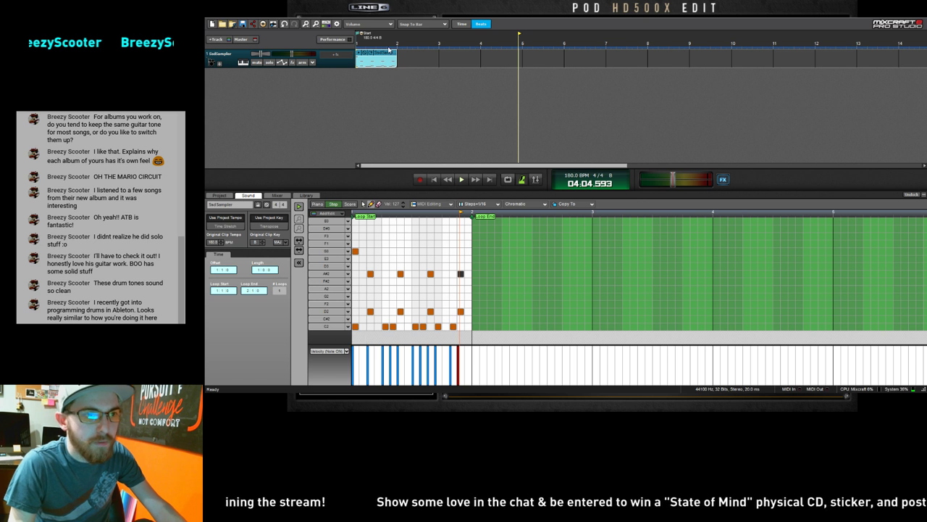
left_click_drag(392, 54, 432, 55)
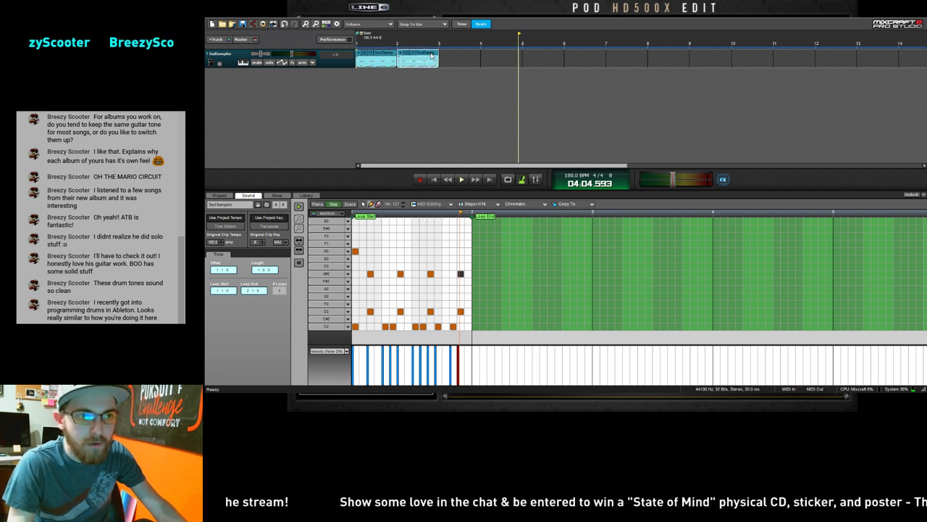
left_click(436, 55)
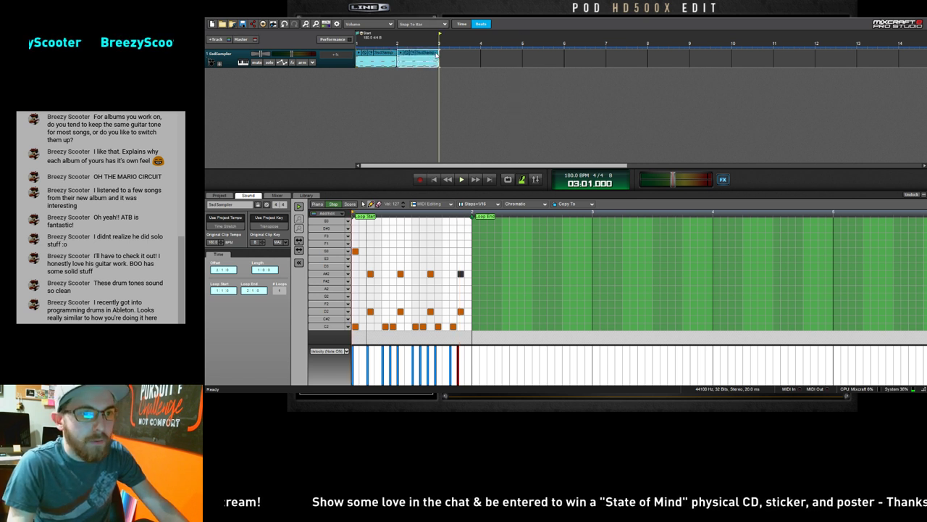
left_click(397, 45)
In the second clip, remove the step 1 cymbal and the A#2 hits on steps 11 and 15, and add D2 on step 12.
left_click(355, 251)
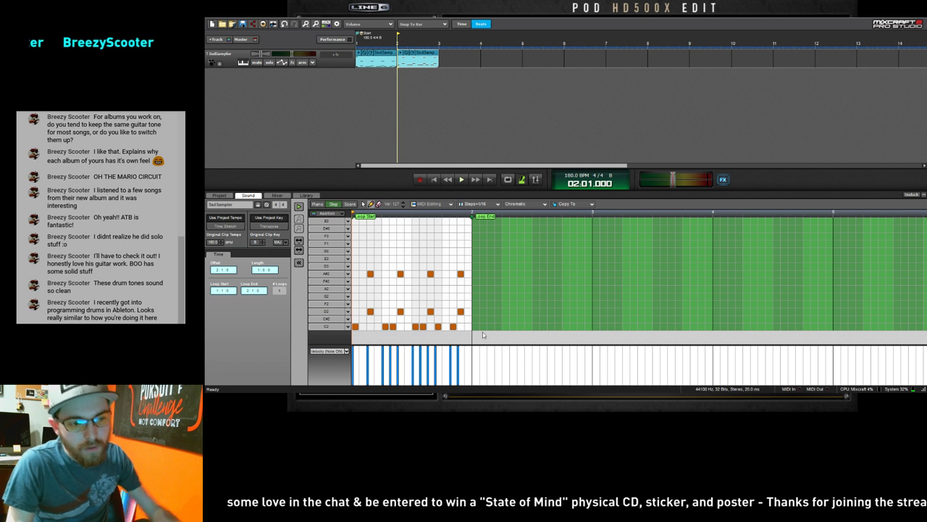
left_click(438, 311)
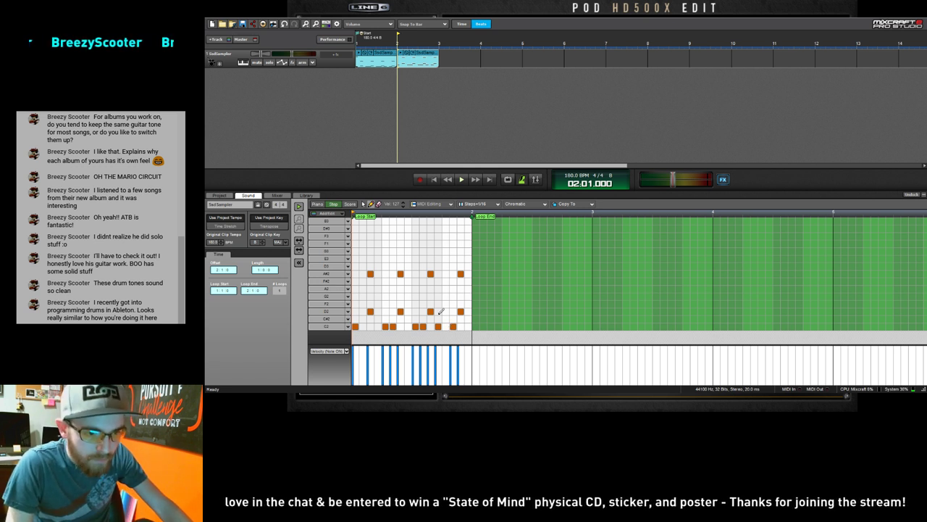
left_click(430, 273)
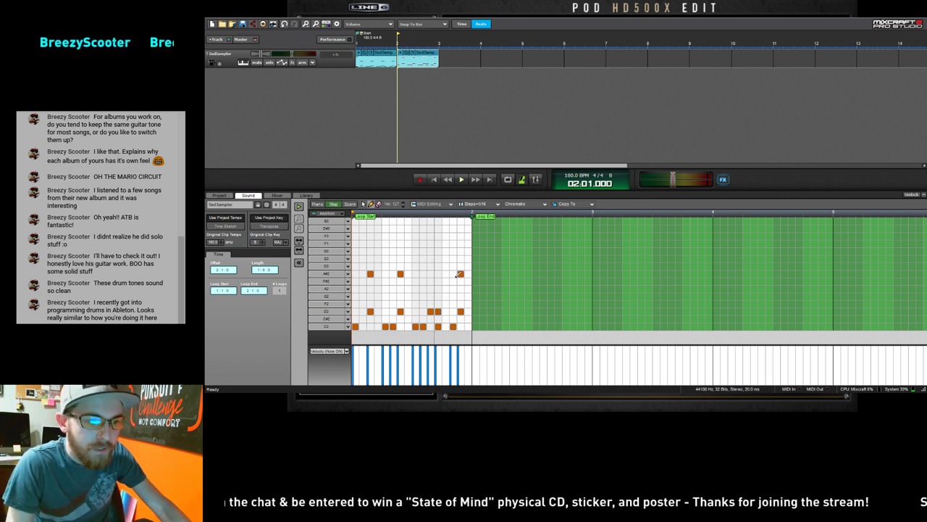
left_click(461, 273)
Complete the fill with A2 hits on steps 13 and 14 and D2 on step 16, removing the C2 hits on steps 12 and 14.
left_click(446, 281)
left_click(446, 282)
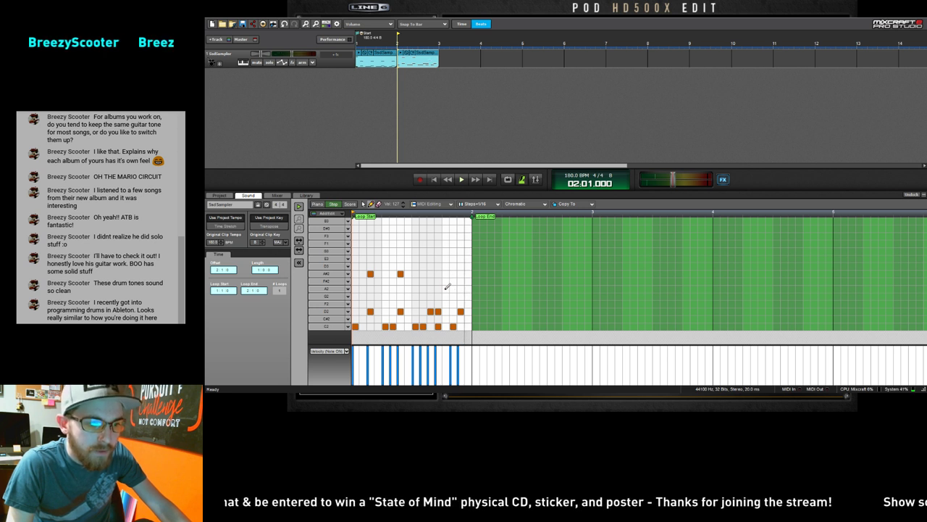
left_click(446, 289)
left_click(453, 289)
left_click(461, 312)
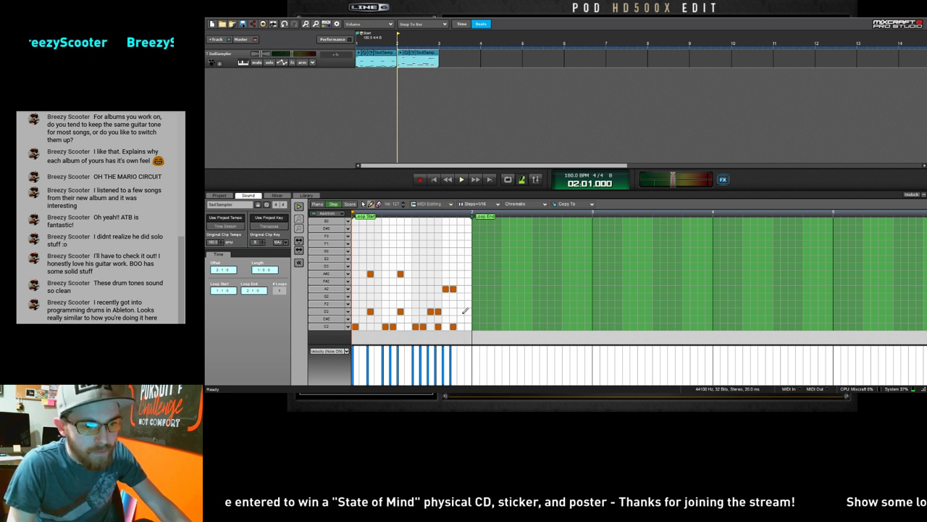
left_click(461, 311)
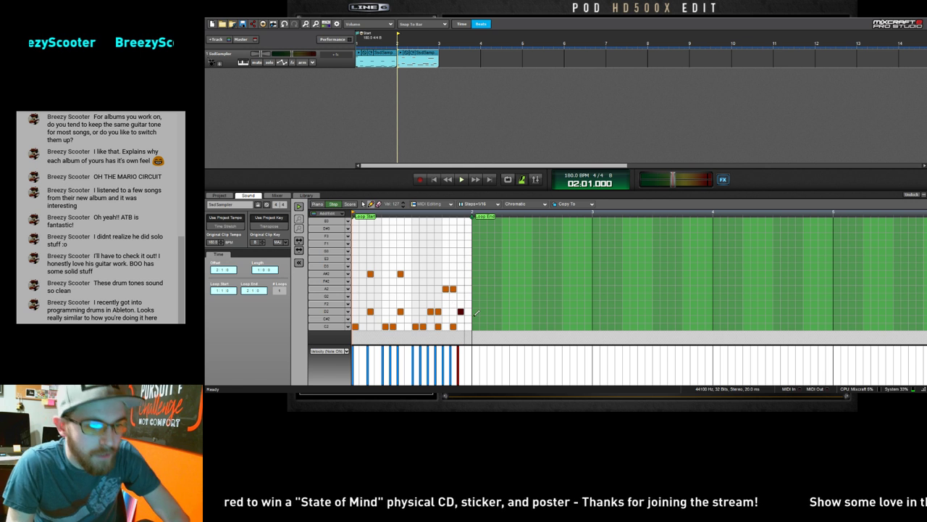
left_click(469, 312)
left_click(454, 327)
left_click(438, 326)
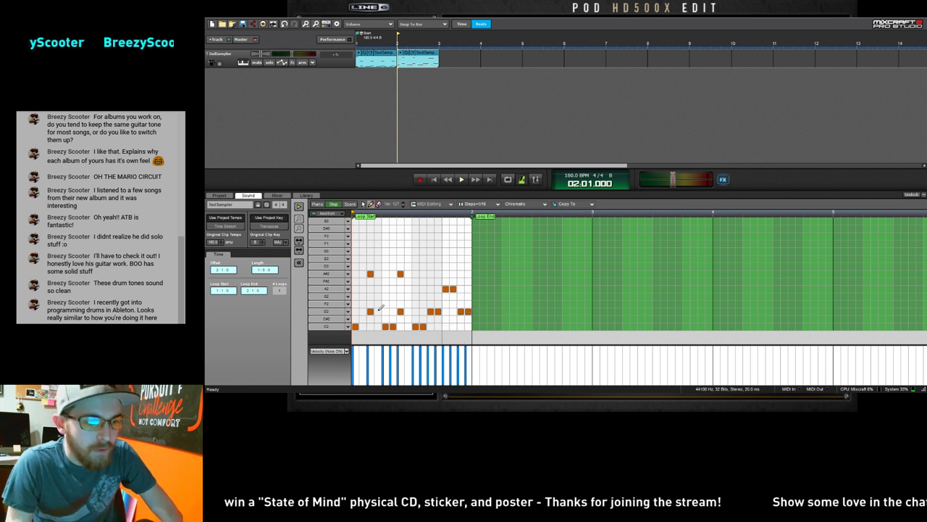
Play both bars from the start twice to check the fill, and return the playhead to bar 2.
left_click(436, 180)
key("space")
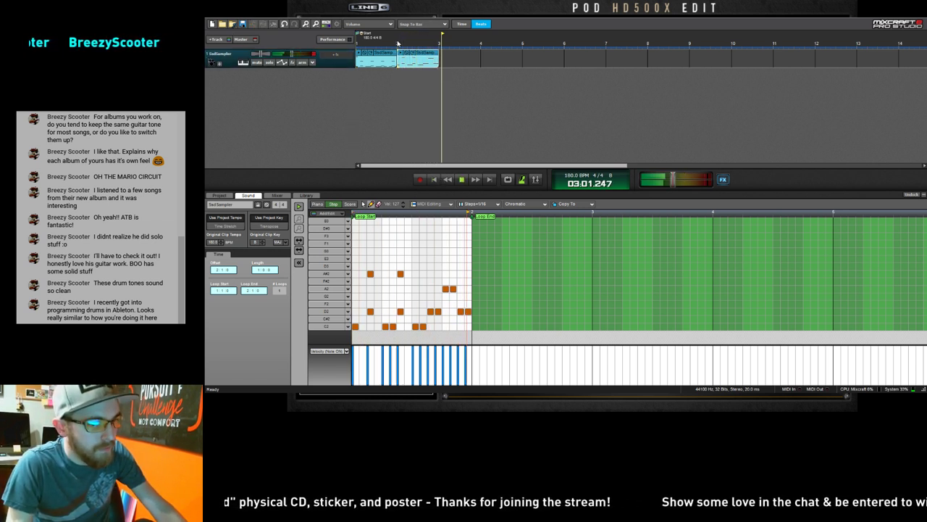
key("space")
left_click(433, 184)
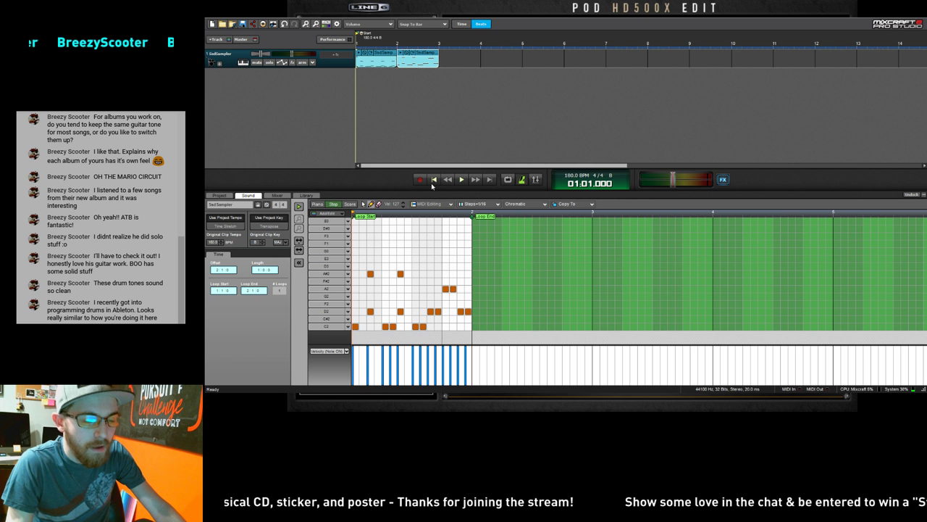
key("space")
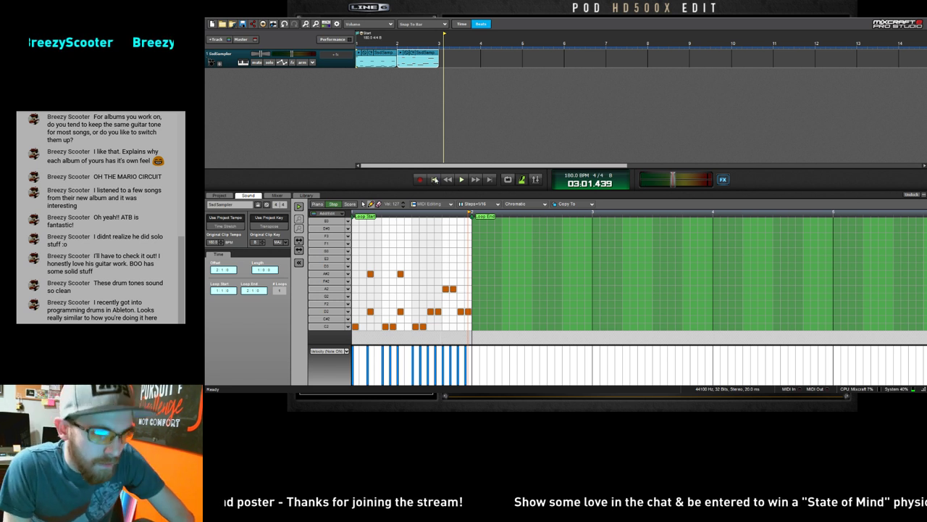
left_click(421, 45)
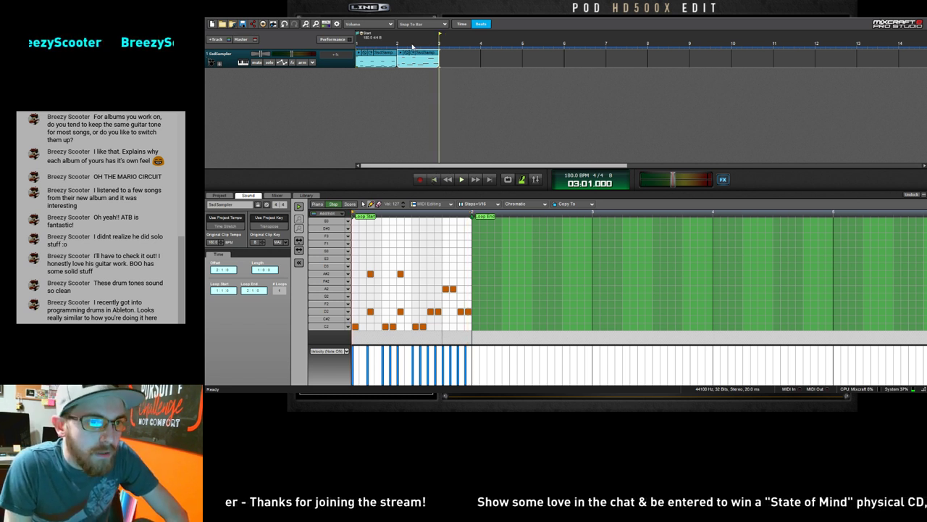
left_click(399, 44)
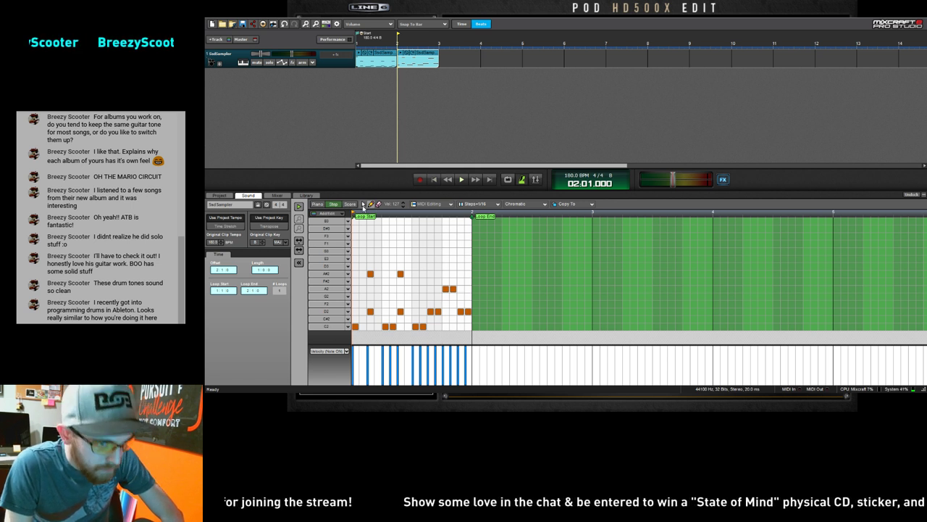
Select the fill hits on steps 11 to 16 and try a lower velocity on the D2 hit on step 11.
left_click(363, 207)
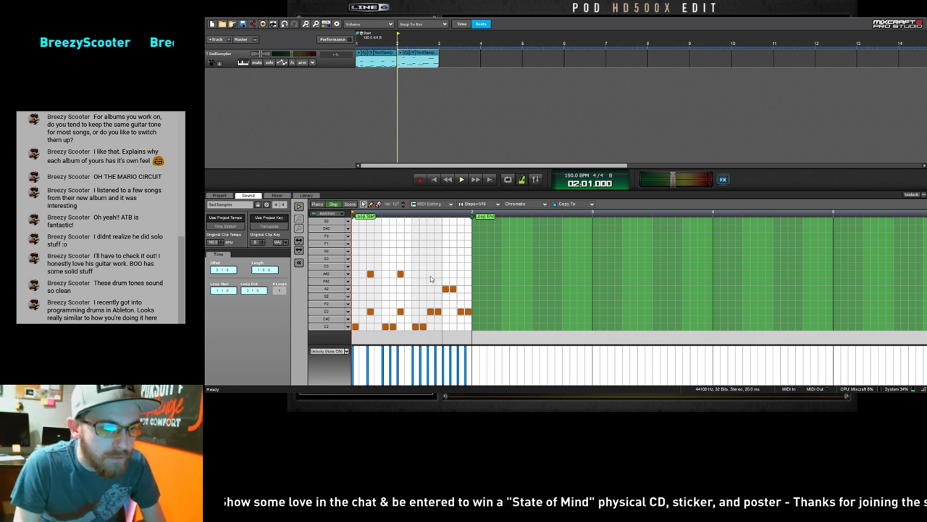
left_click_drag(426, 270, 473, 320)
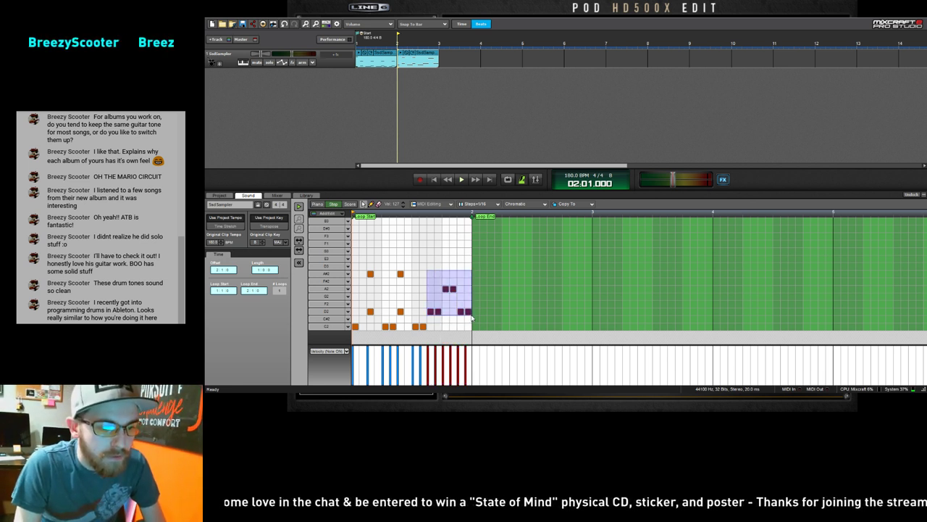
left_click(438, 264)
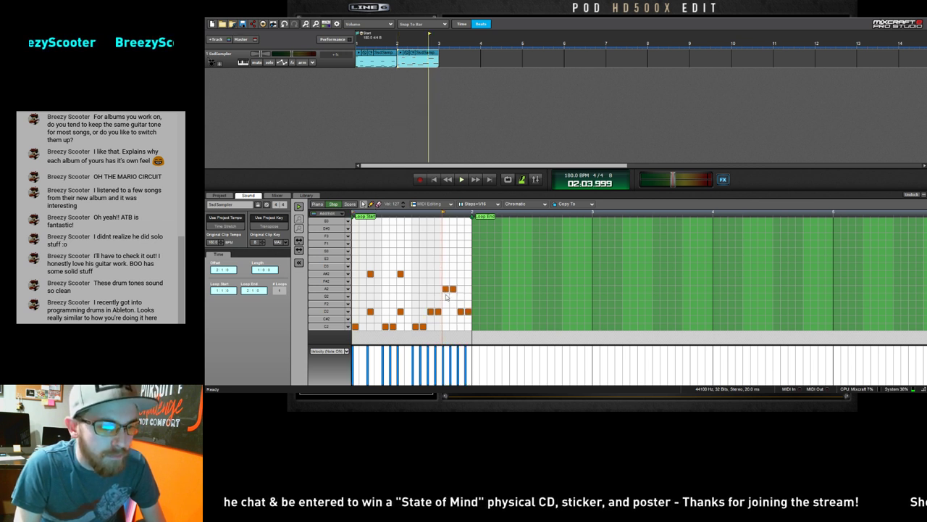
left_click_drag(428, 285, 473, 320)
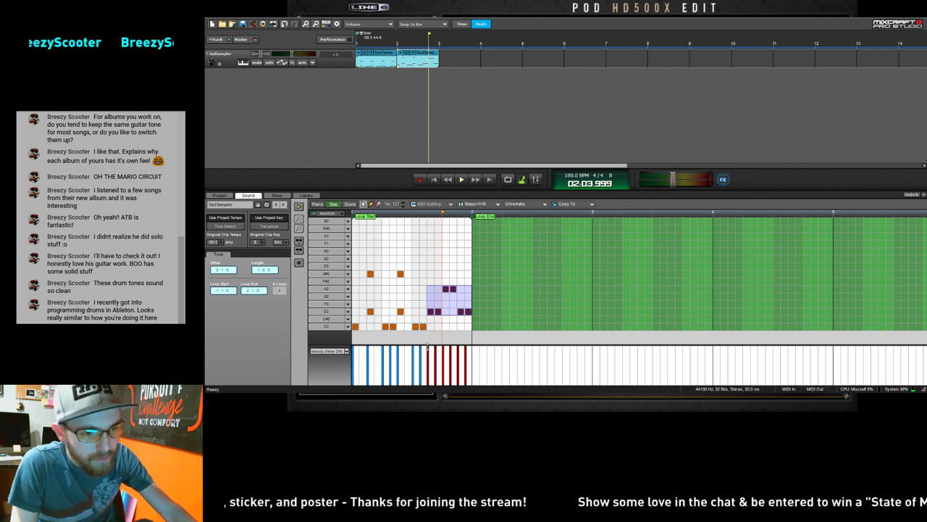
left_click(427, 348)
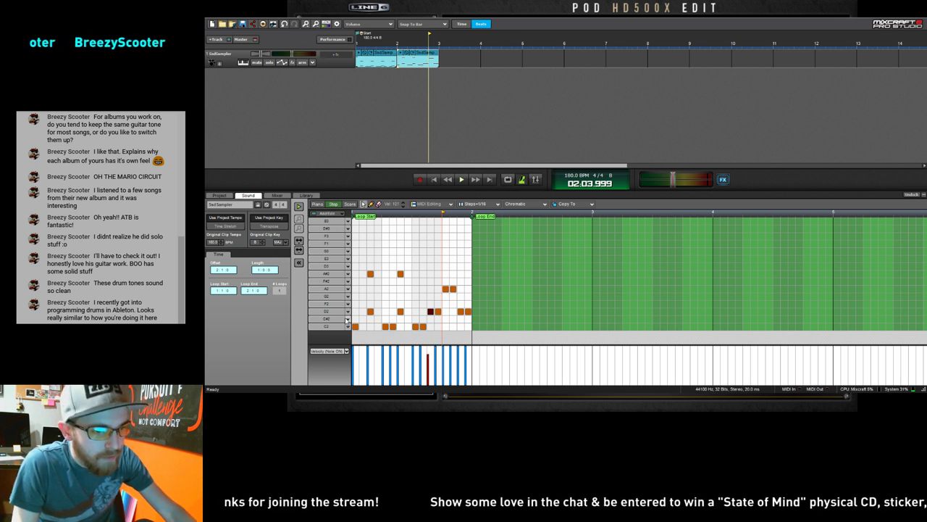
Select all D2 hits, try two progressively lower velocity levels across the whole bar, and play bar 2 at each level.
left_click(342, 312)
double_click(342, 312)
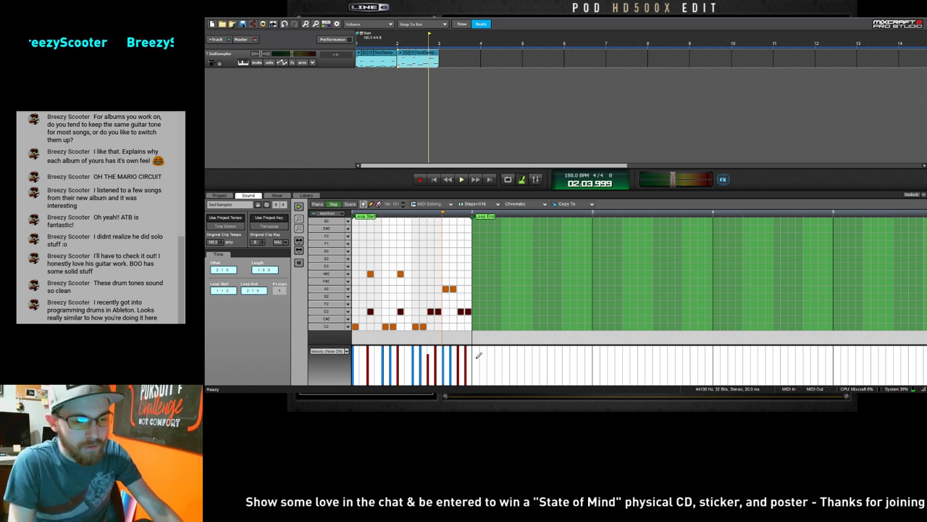
left_click_drag(514, 355, 346, 361)
left_click(397, 46)
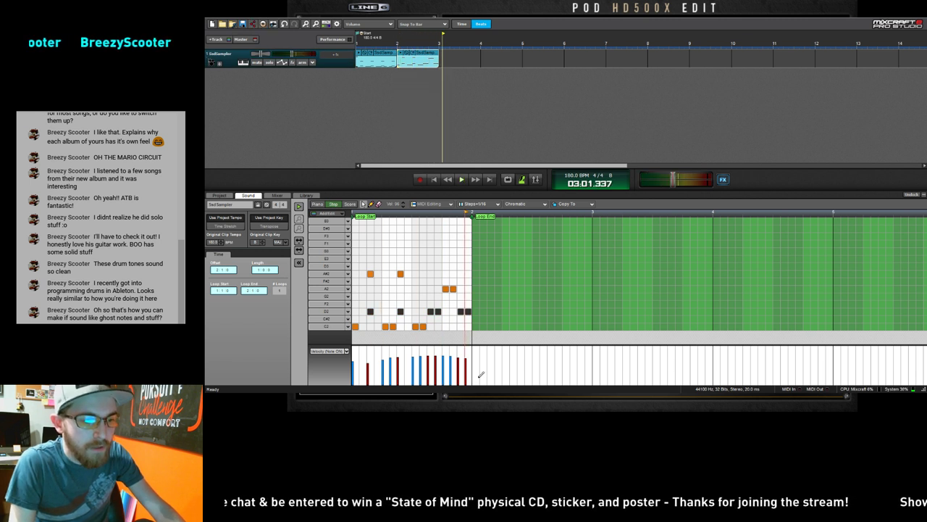
left_click_drag(480, 375, 348, 368)
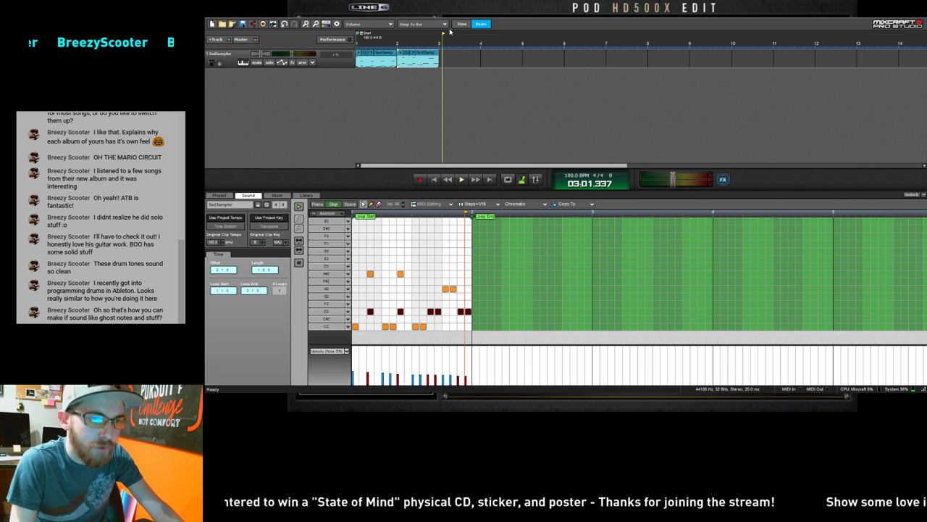
left_click(399, 45)
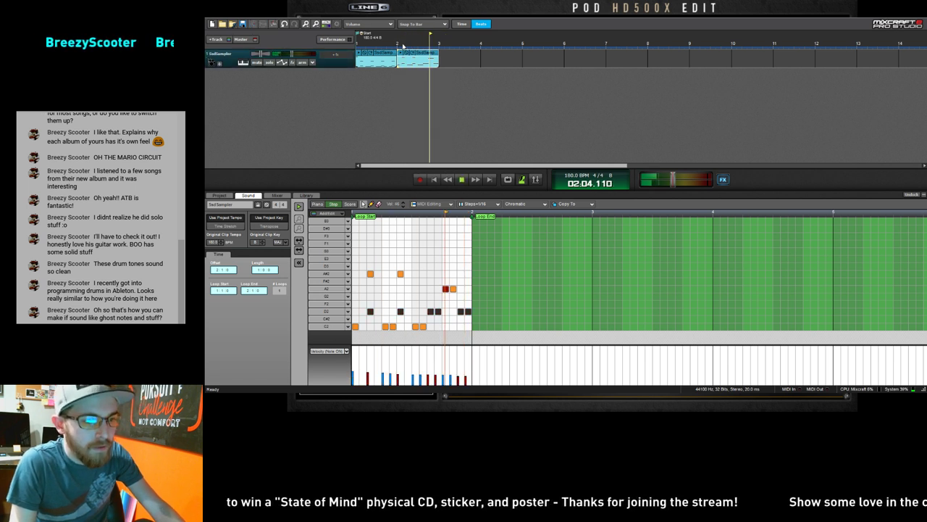
key("space")
Raise the velocities of all hits in the second clip back to maximum and play bar 2.
left_click_drag(485, 347, 353, 347)
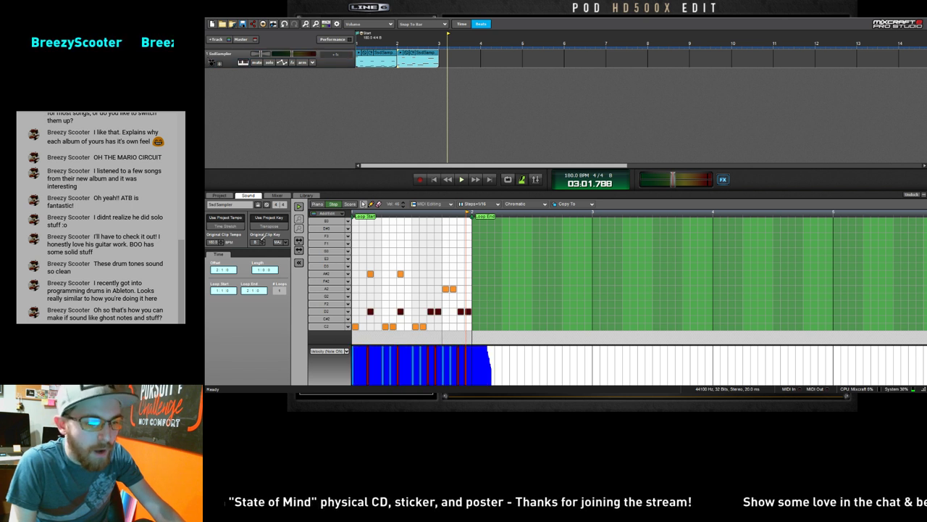
left_click(397, 45)
key("space")
key("space")
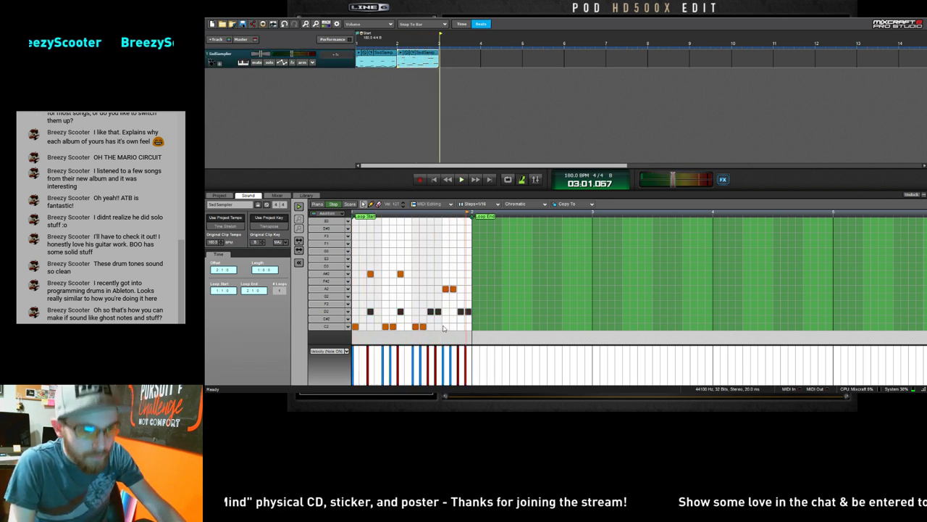
Lower the velocities of the D2 hits on steps 11 and 12, making step 11 the softer of the two.
left_click(447, 320)
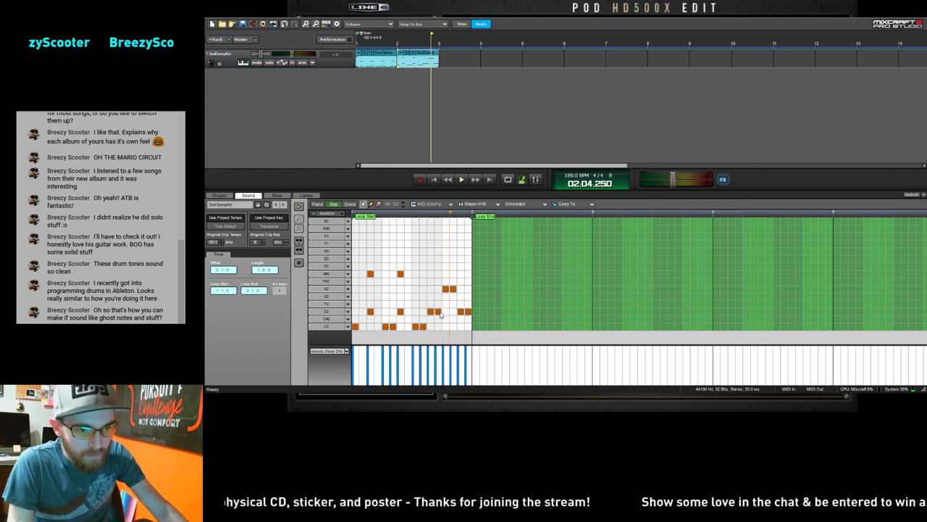
left_click(438, 312)
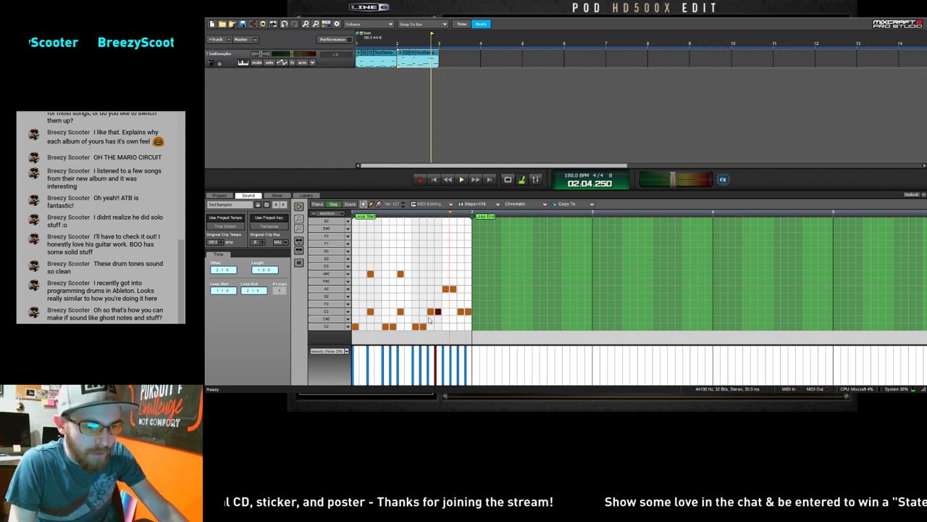
left_click(430, 311)
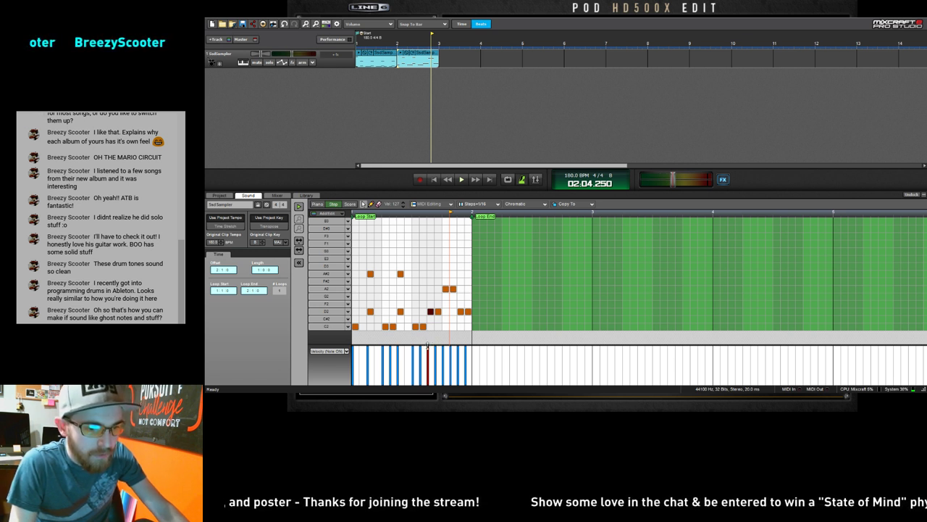
left_click(427, 358)
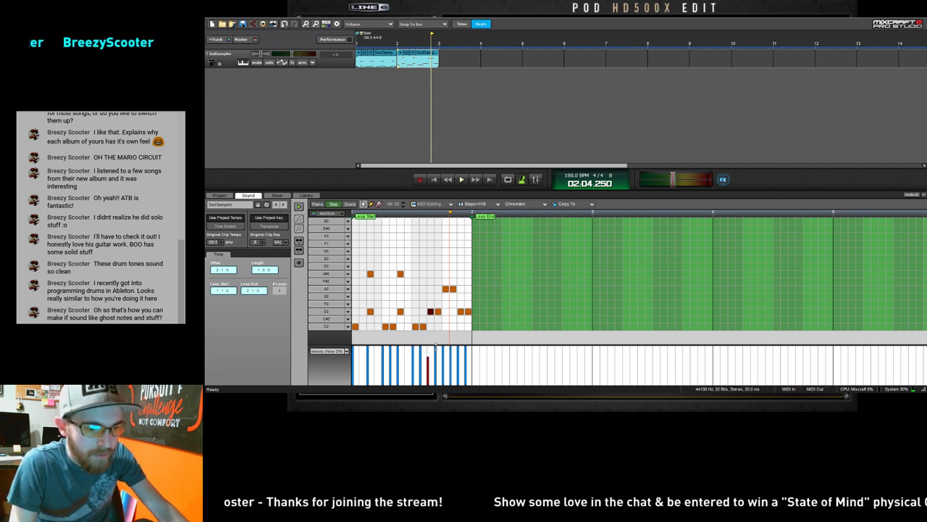
left_click(435, 353)
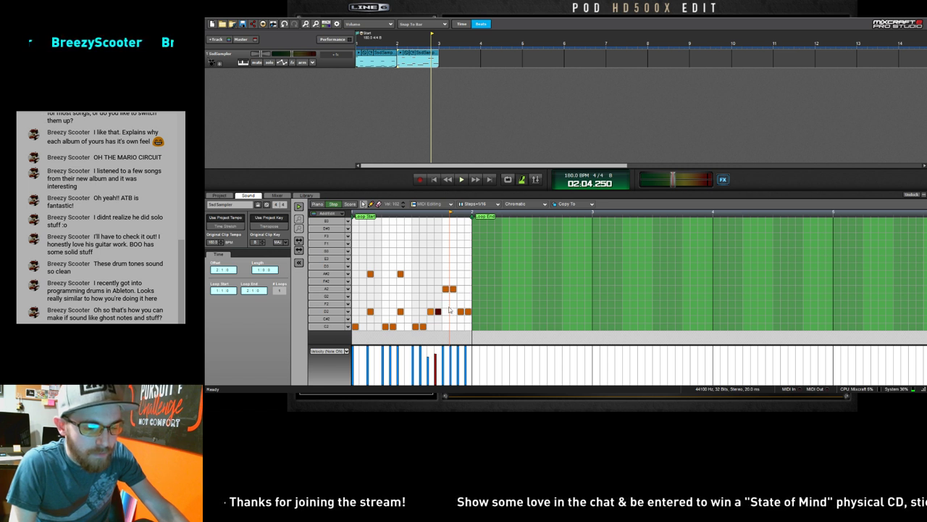
Lower the velocities of the A2 hits on steps 13 and 14 and the D2 hits on steps 15 and 16, and play the fill.
left_click_drag(443, 281, 454, 291)
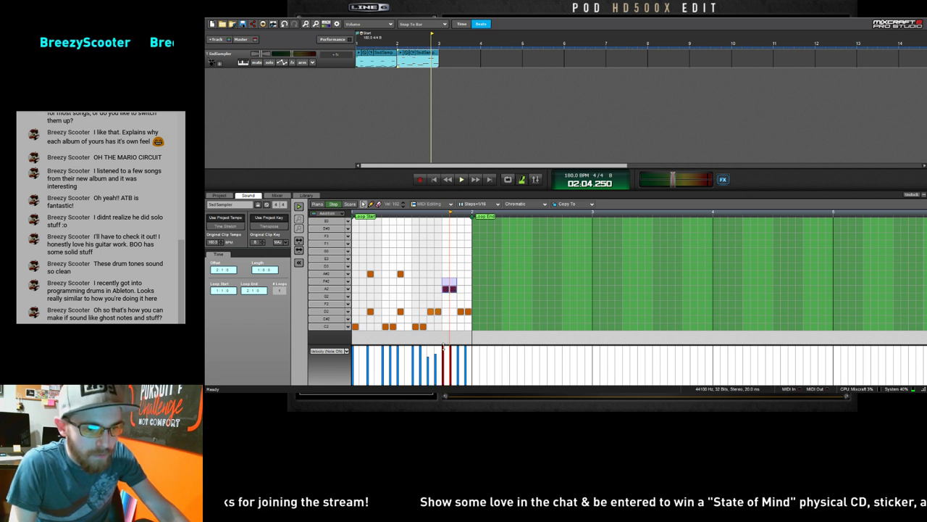
left_click(443, 354)
left_click(450, 355)
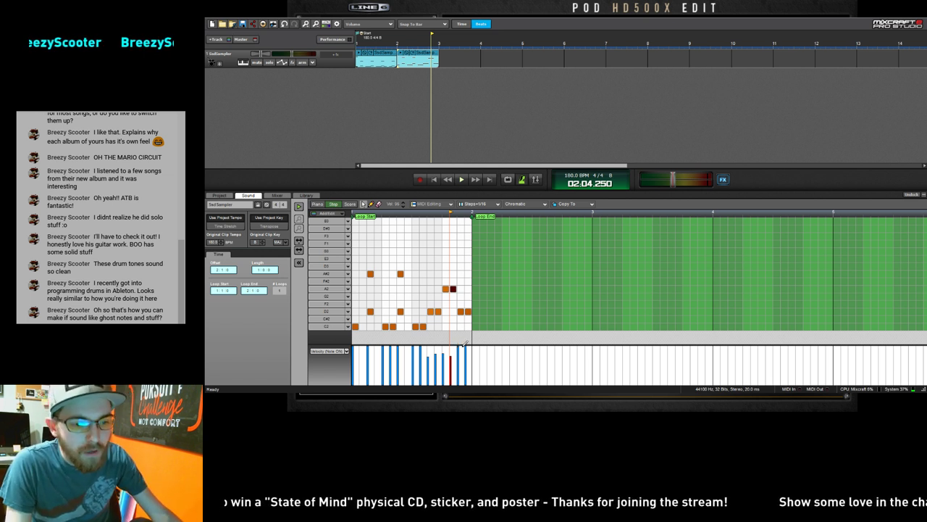
left_click(457, 355)
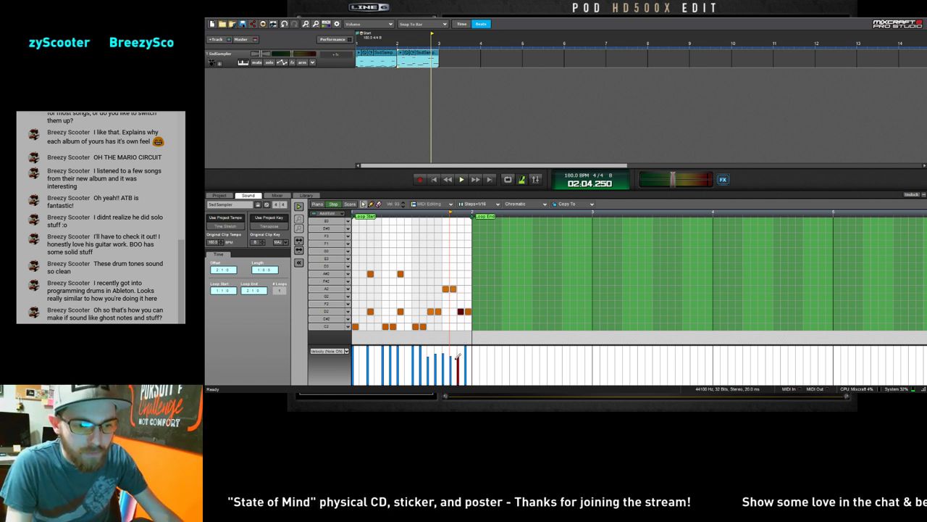
left_click(465, 349)
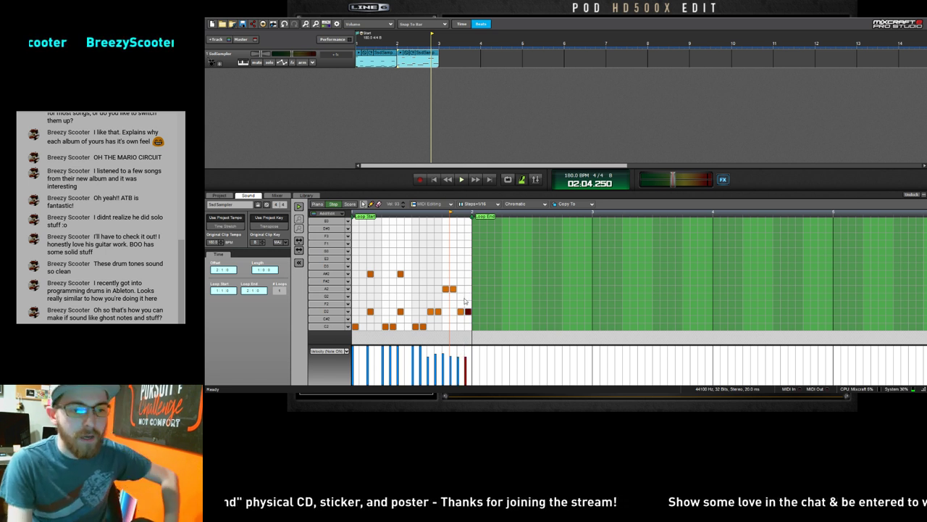
left_click(427, 219)
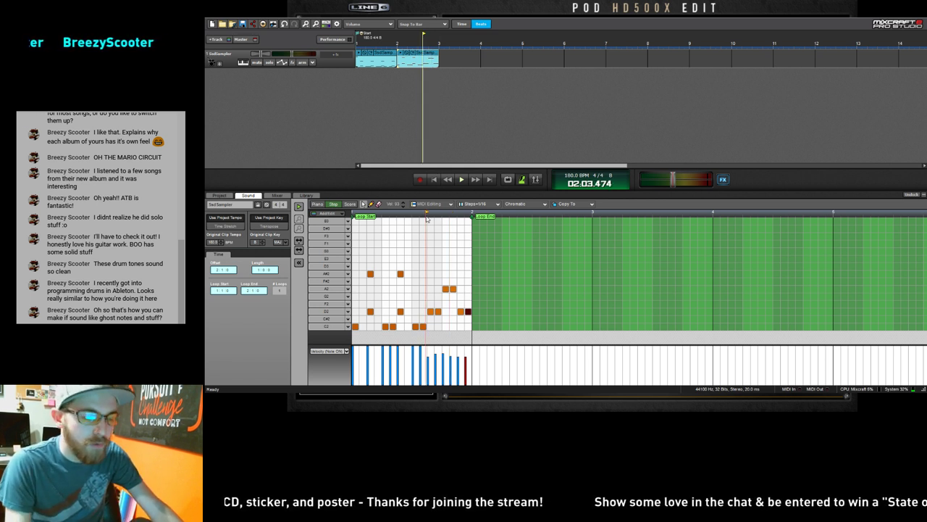
key("space")
key("space")
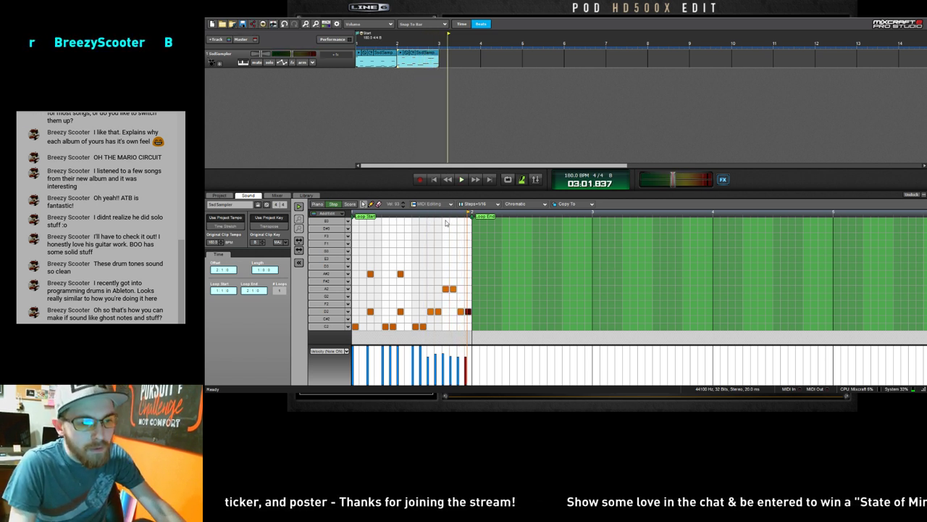
Raise the velocity of the A2 hit on step 13 slightly and play bar 2.
left_click(441, 352)
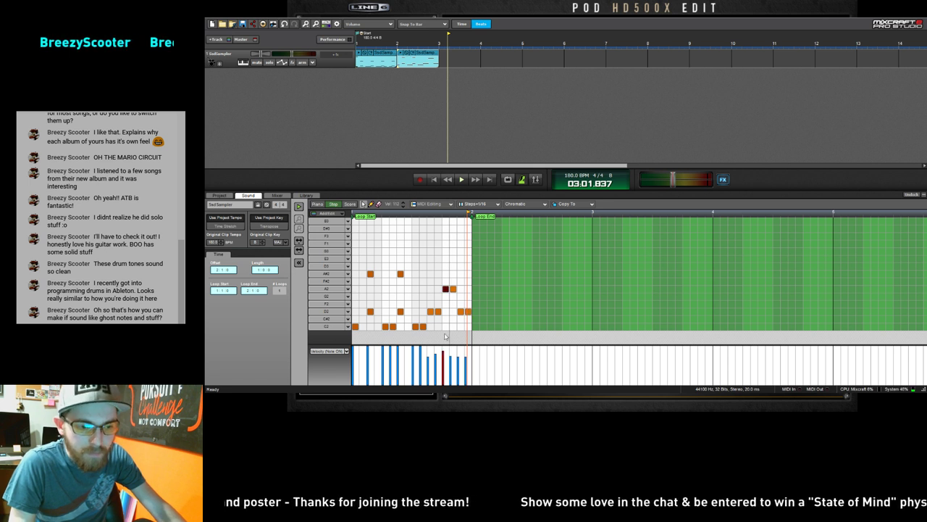
left_click(435, 181)
key("space")
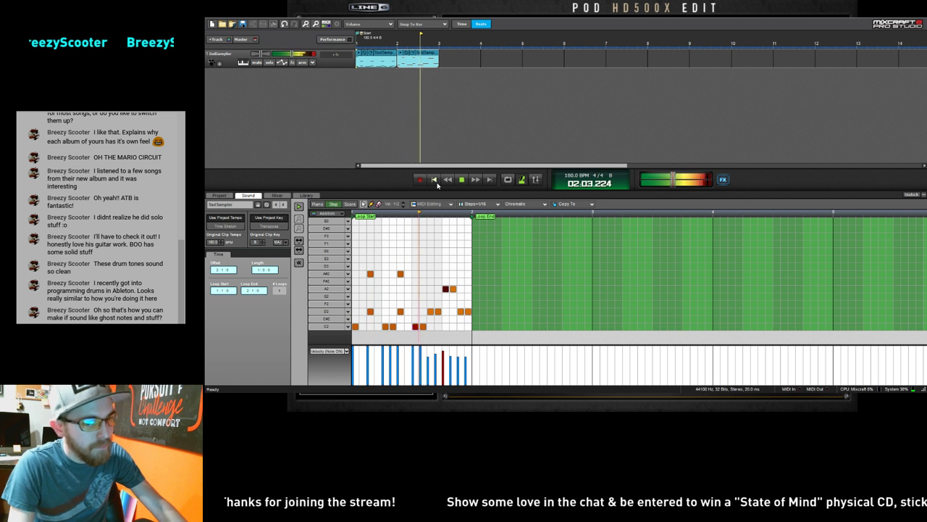
key("space")
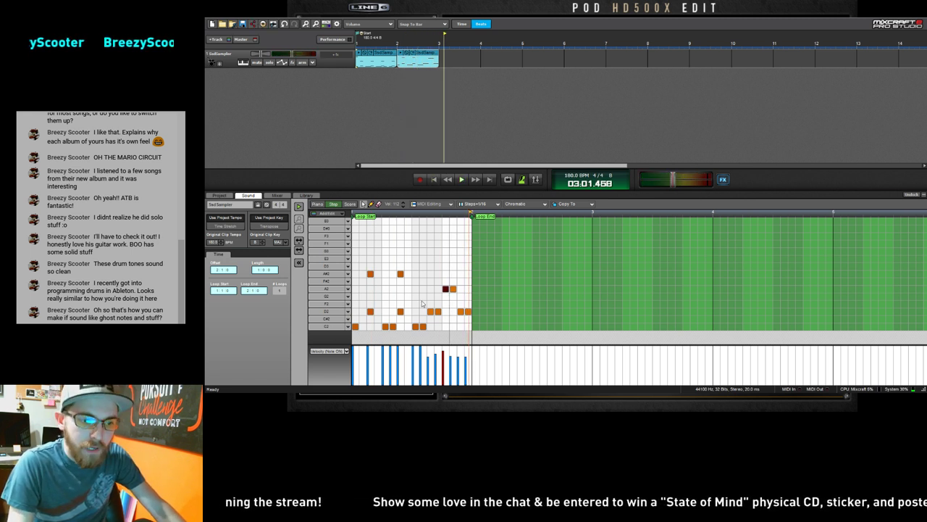
Level all six fill hits on steps 11 to 16 to the same reduced velocity.
left_click_drag(433, 278, 465, 316)
left_click_drag(427, 277, 468, 312)
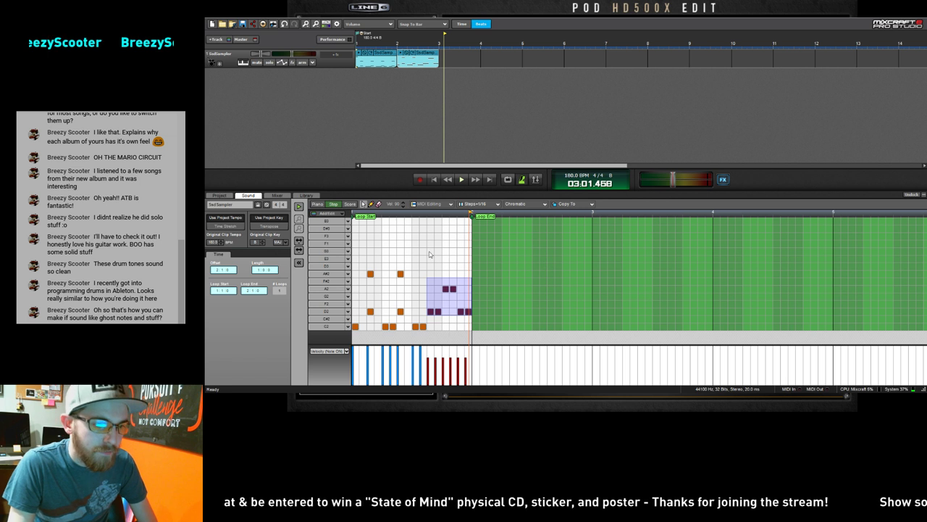
left_click(419, 218)
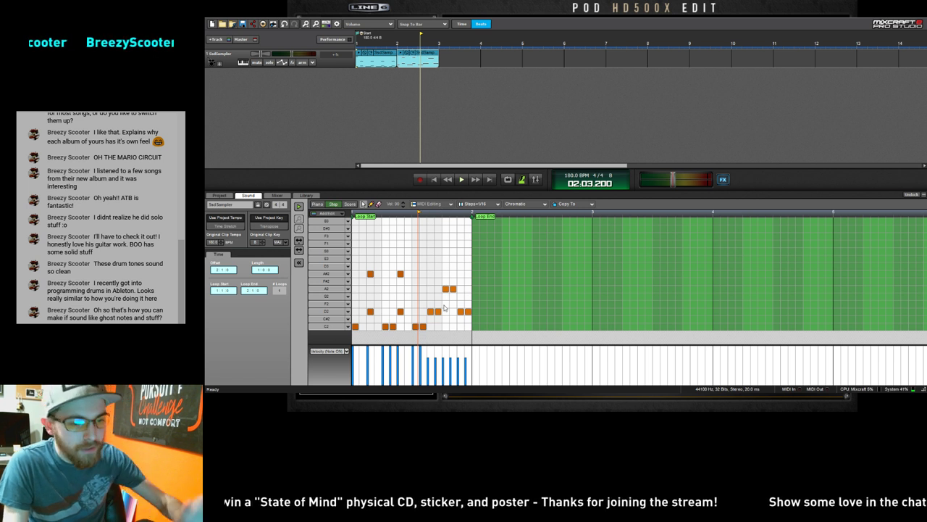
Accent every second fill hit with rising velocities on steps 12, 14 and 16, taking step 16 to maximum, and play bar 2.
left_click(435, 357)
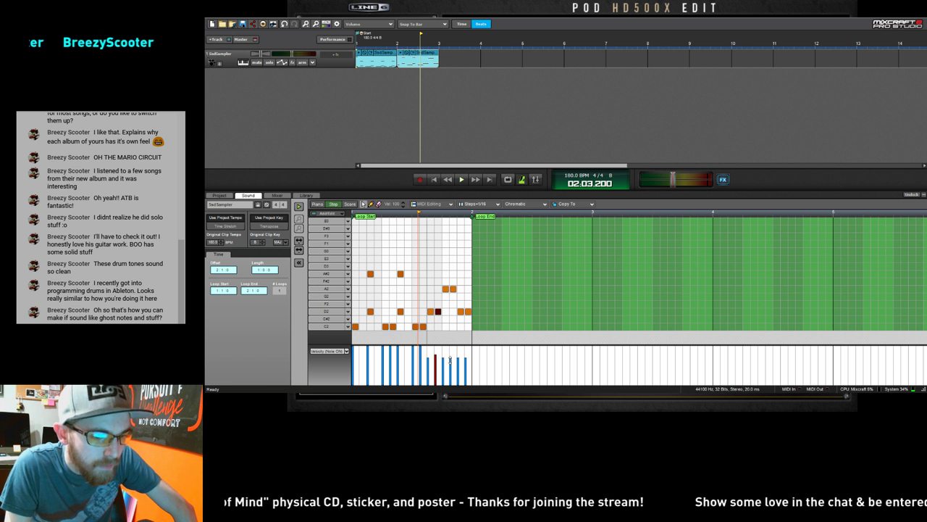
left_click(465, 350)
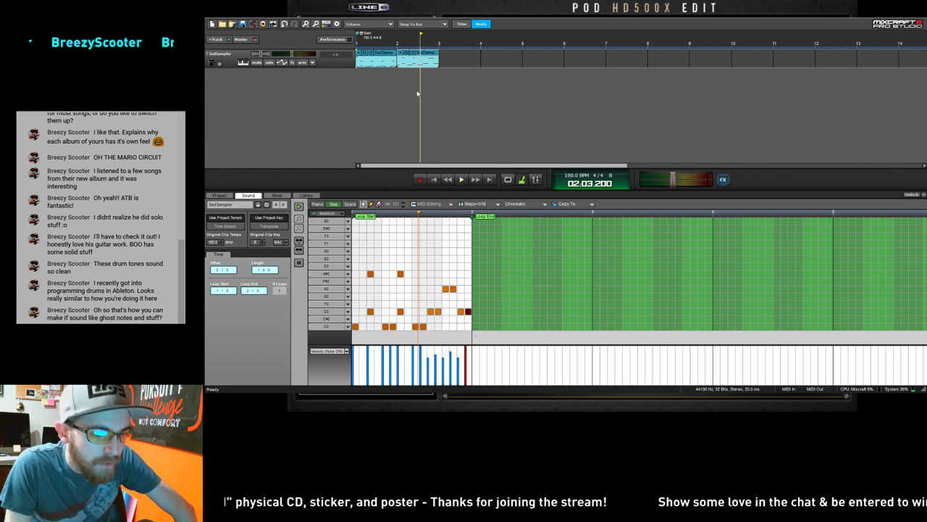
key("space")
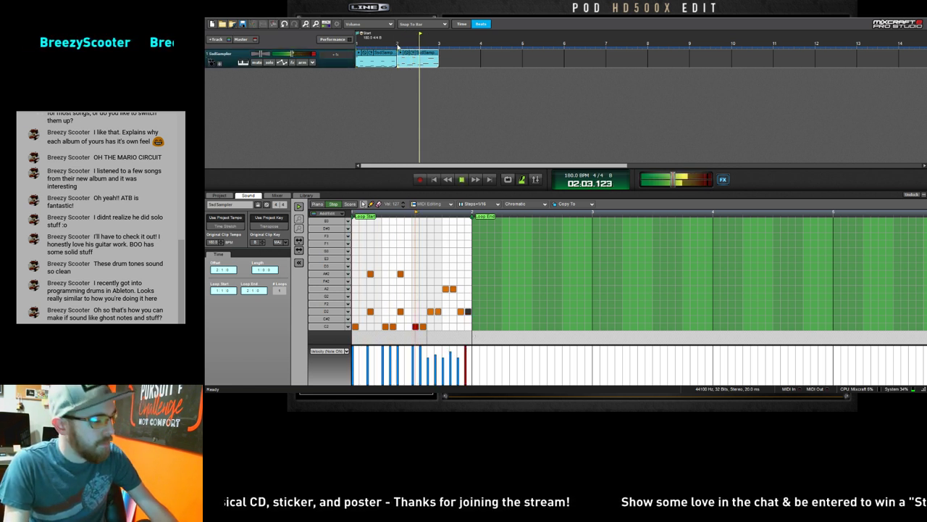
key("space")
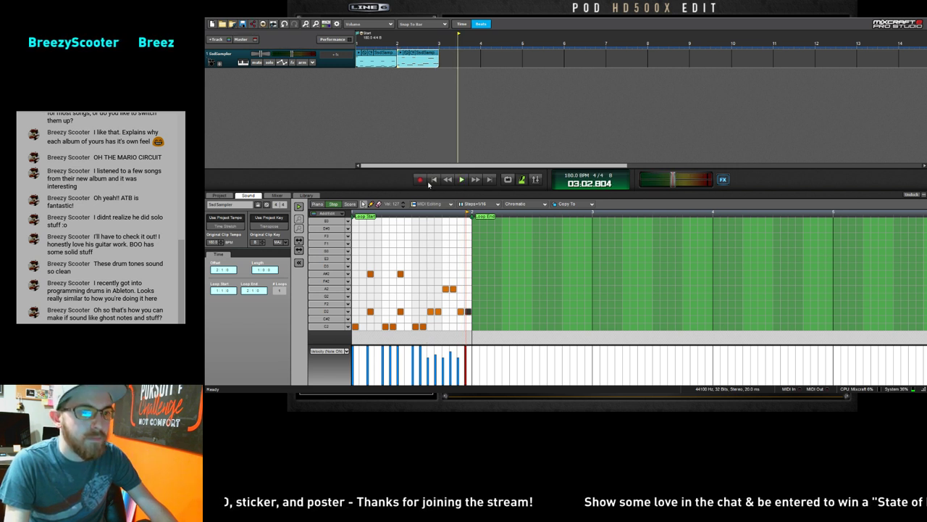
Play the two-bar pattern from the beginning and return the playhead to the start.
left_click(433, 180)
key("space")
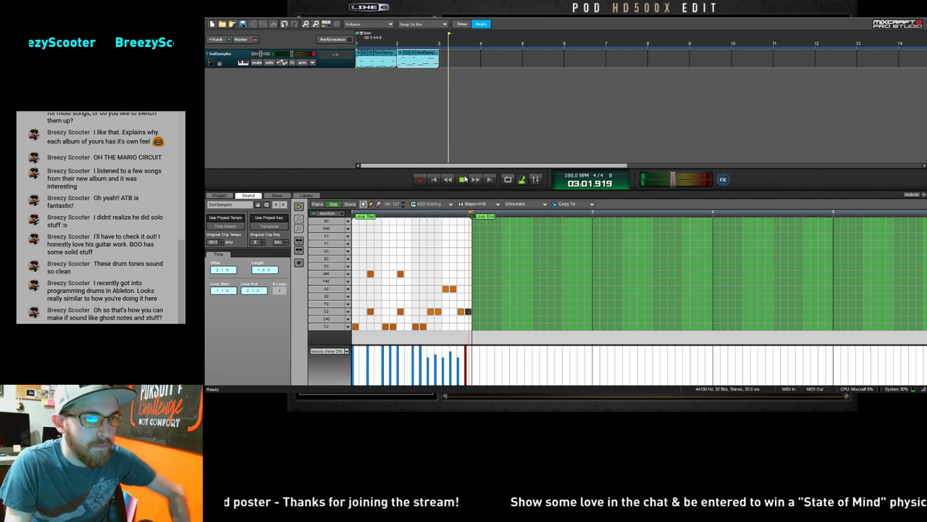
left_click(464, 180)
left_click(449, 180)
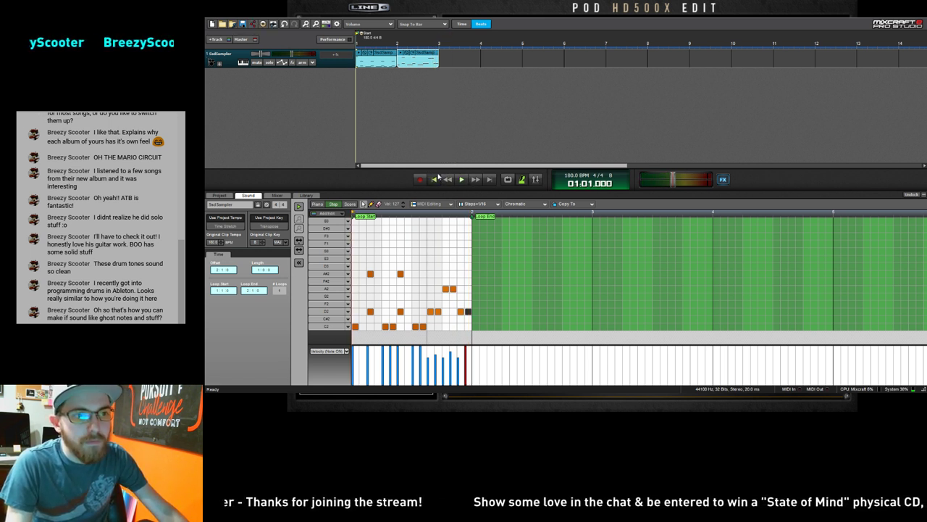
Add a one-bar clip at bar 3 of the sampler track and fill all sixteen D2 steps with hits.
double_click(442, 56)
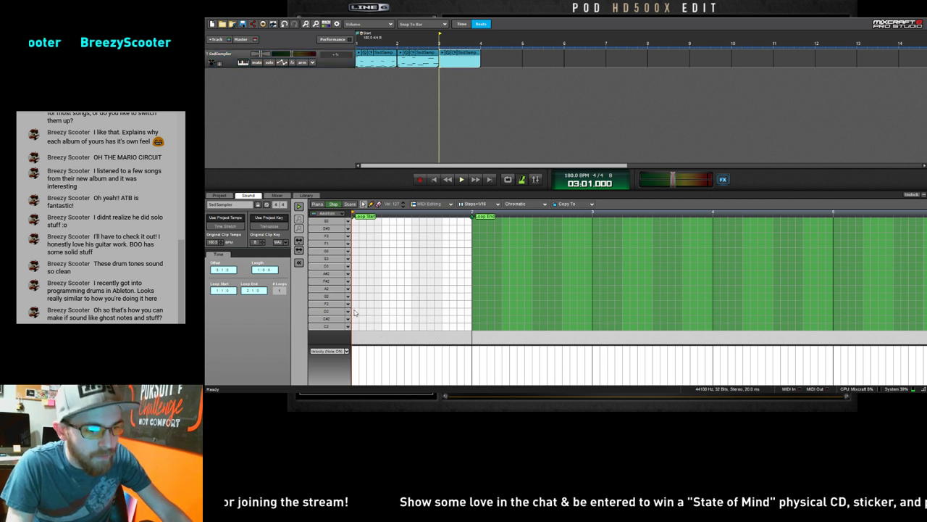
left_click(370, 203)
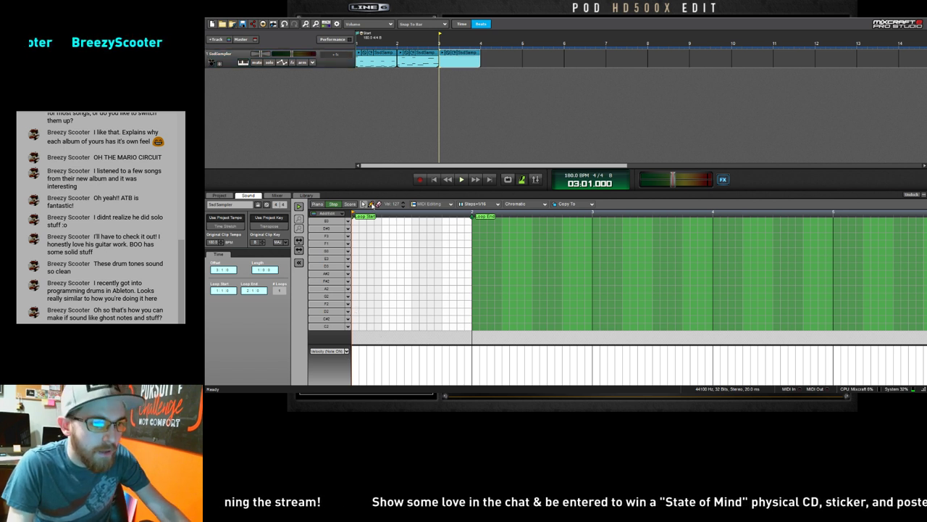
left_click(355, 318)
left_click_drag(355, 318, 359, 310)
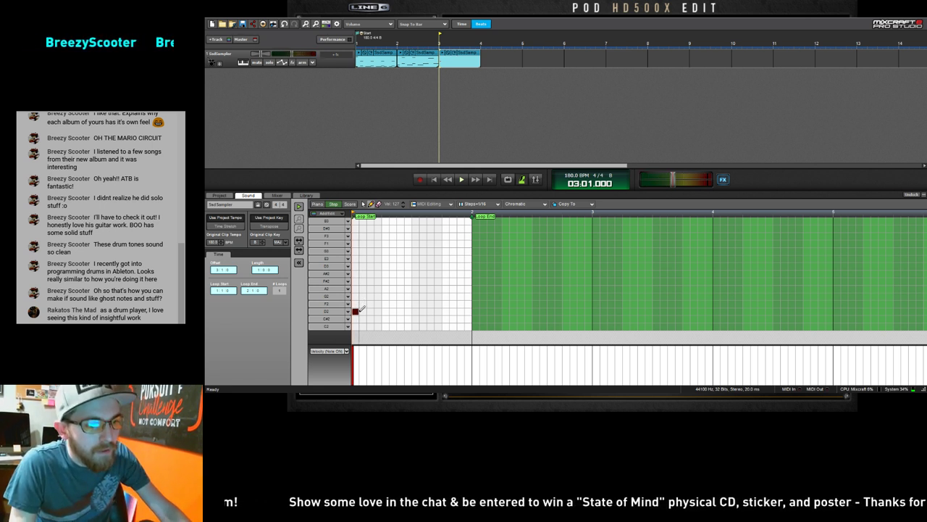
left_click(361, 311)
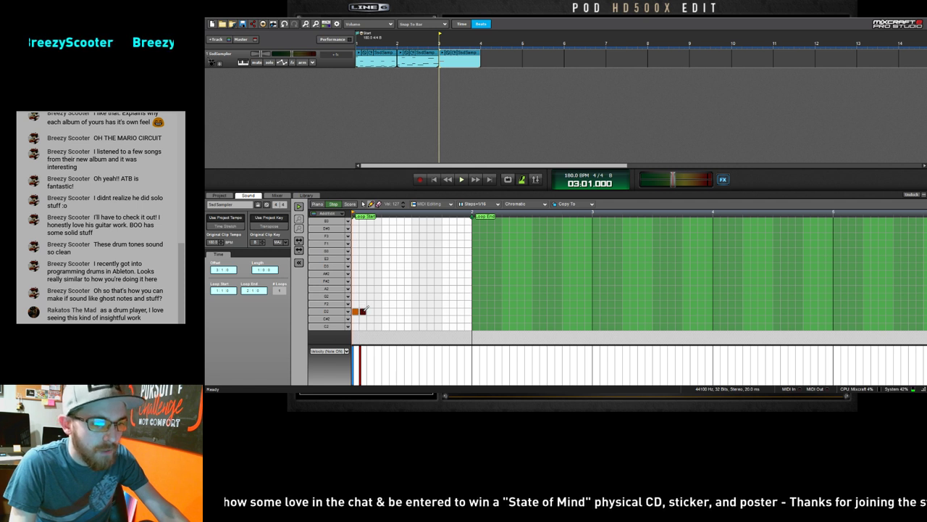
left_click_drag(366, 310, 475, 311)
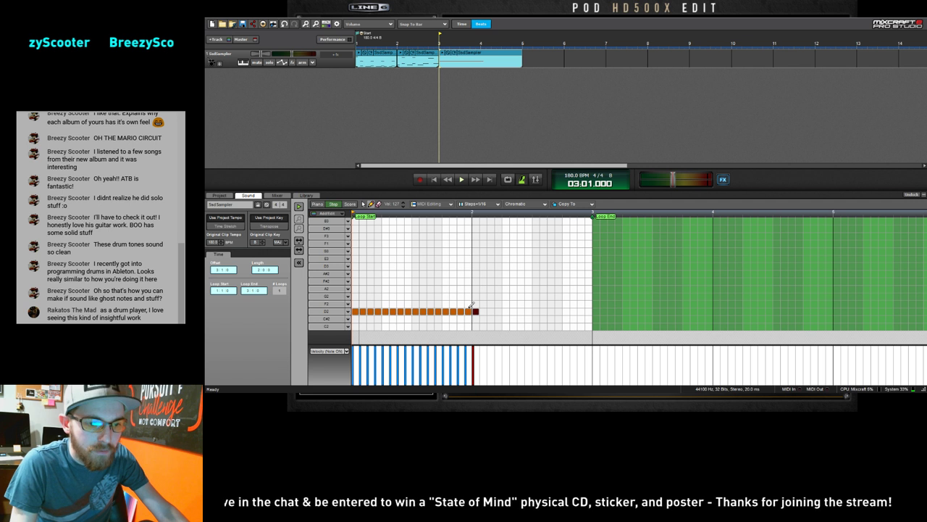
left_click(476, 311)
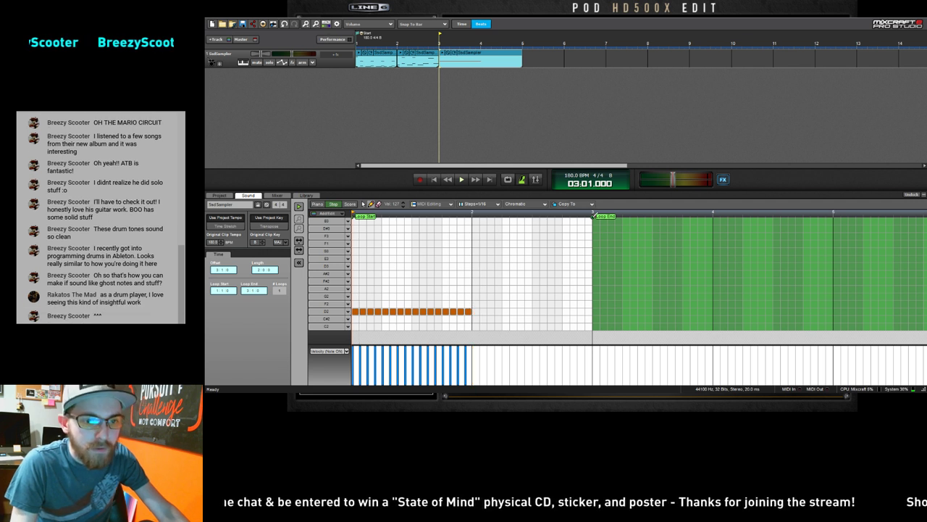
left_click_drag(593, 216, 473, 217)
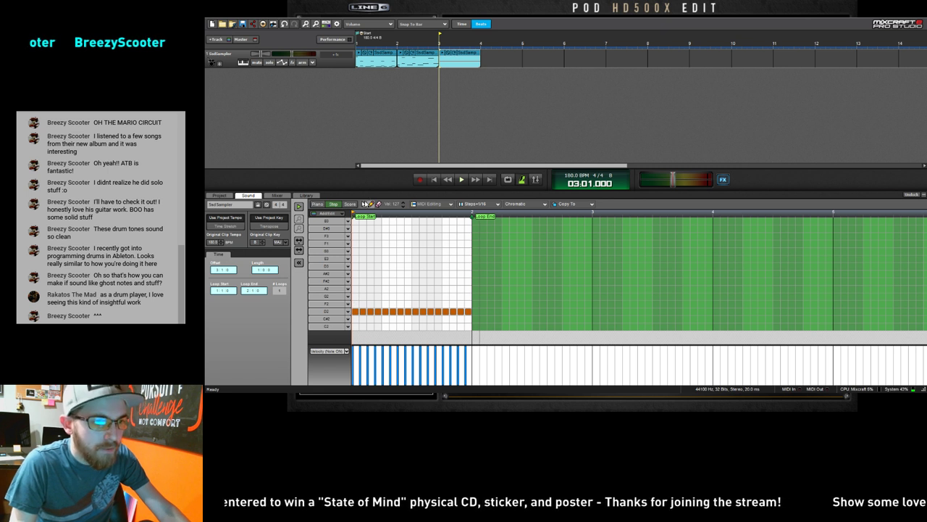
Lower the velocity of all sixteen D2 hits in the third clip to about a third of maximum and play bar 3.
left_click_drag(352, 300, 476, 331)
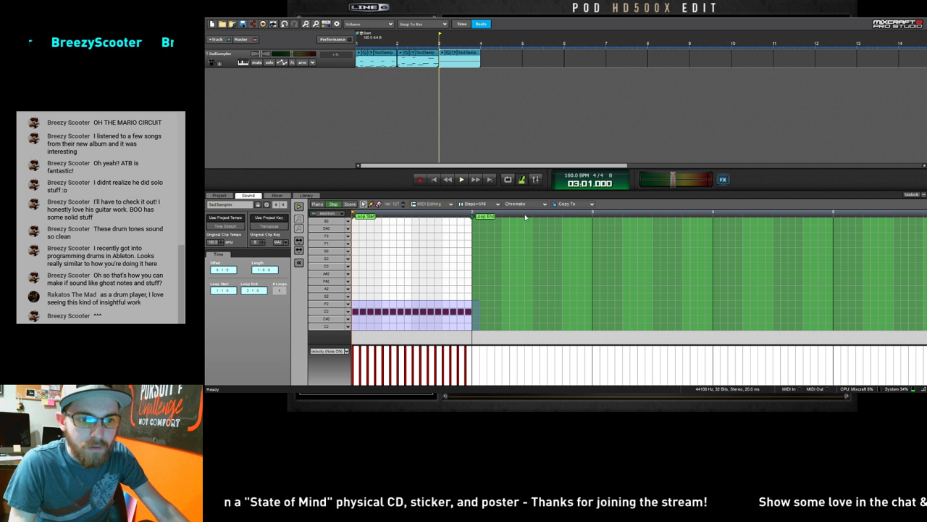
key("3")
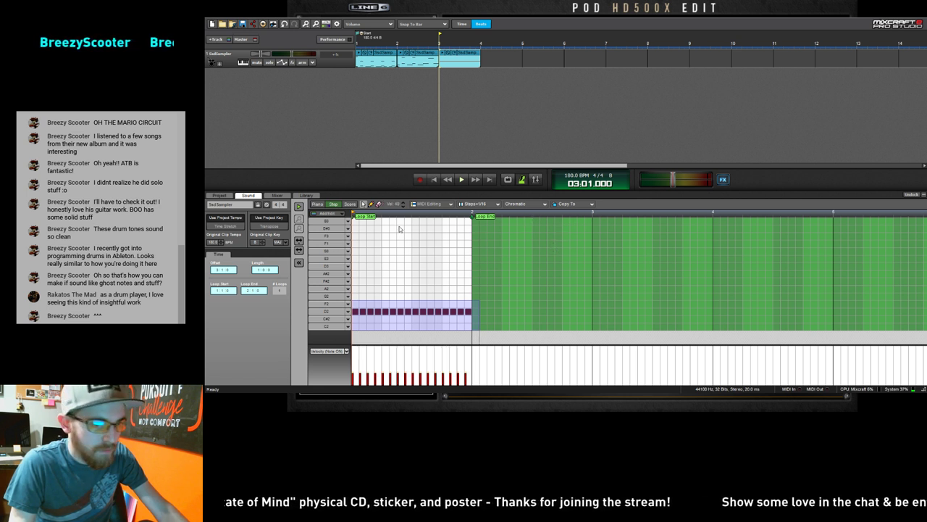
left_click(367, 258)
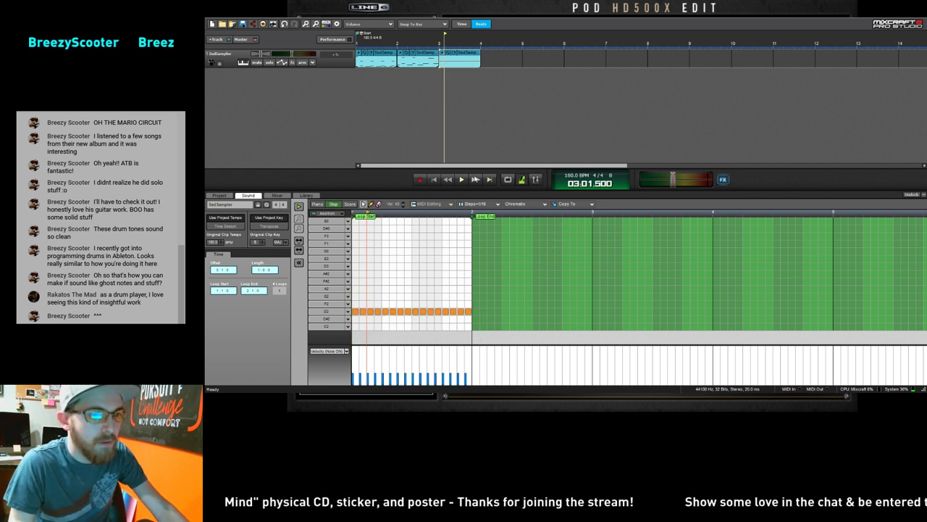
left_click(433, 179)
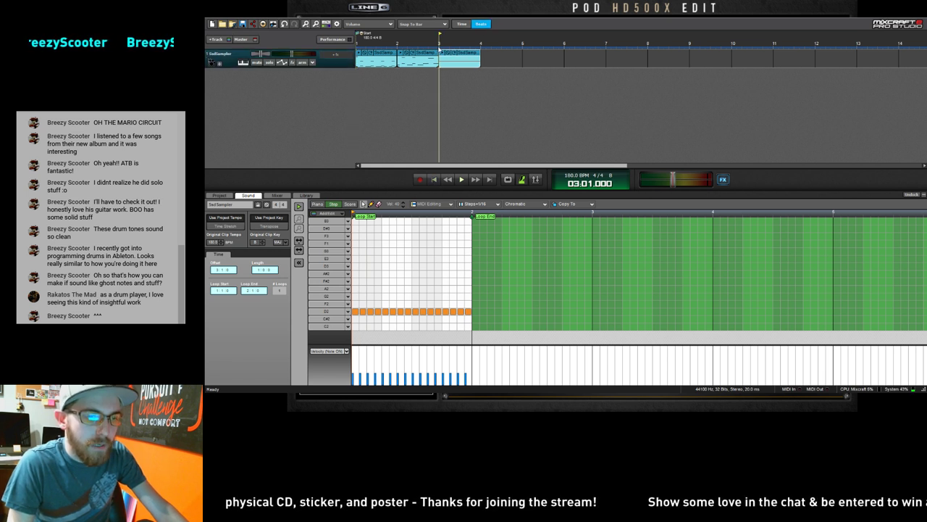
key("space")
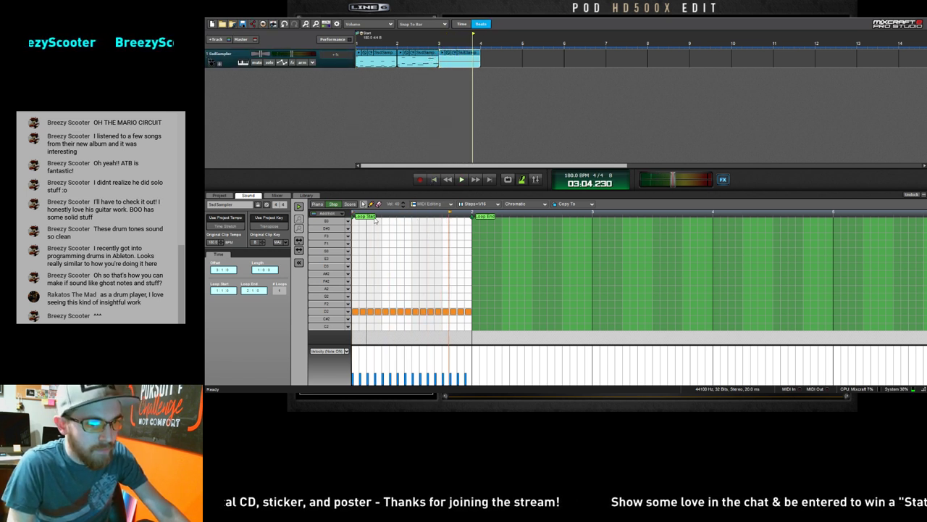
Raise the D2 hits on steps 3, 7, 11 and 15 of the third clip to about half of maximum velocity.
left_click(367, 375)
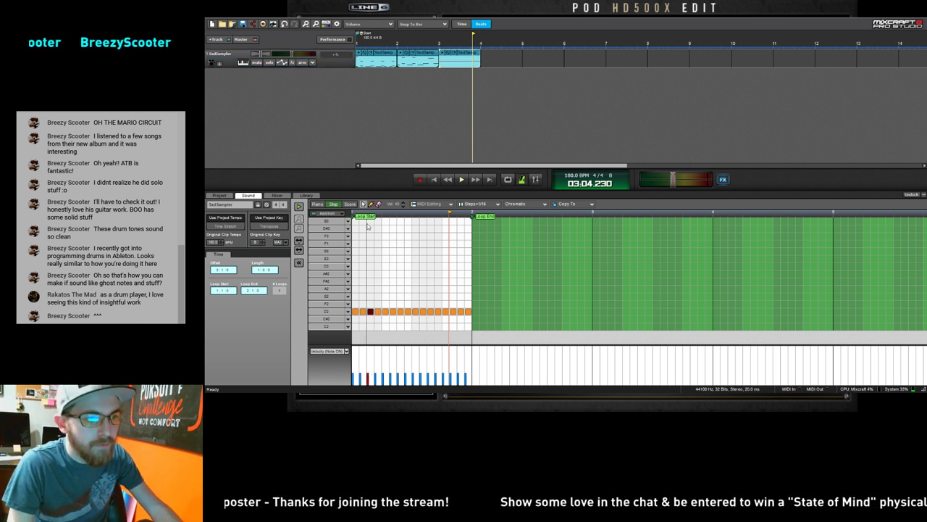
left_click(400, 311)
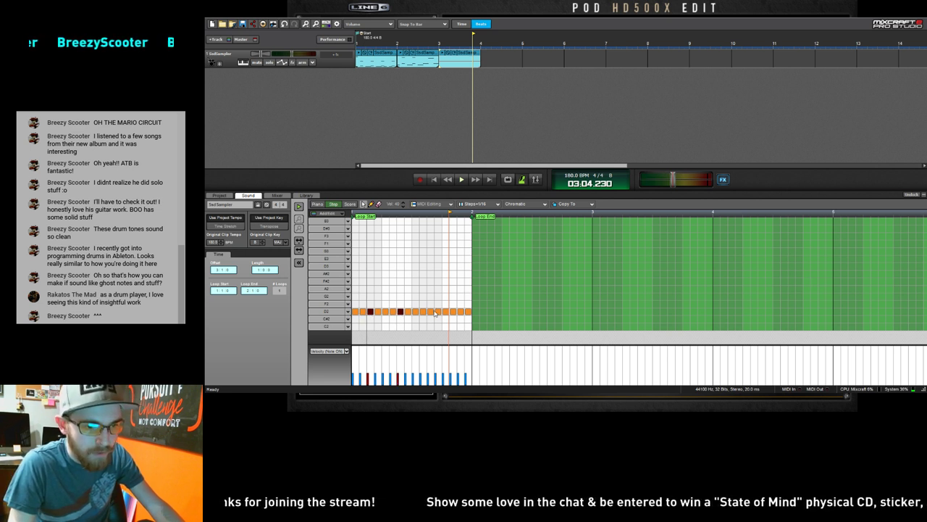
left_click(430, 311)
left_click(461, 311)
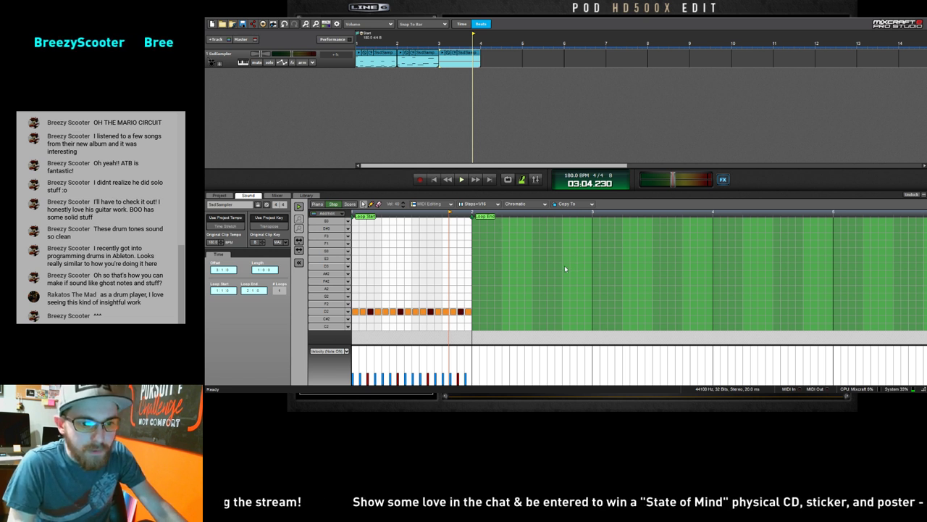
key("7")
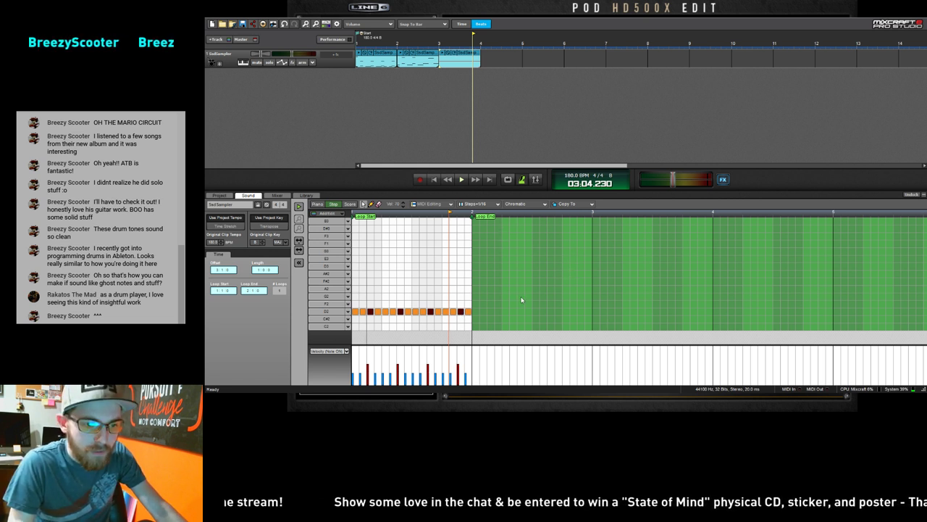
Raise the D2 hits on steps 4, 8, 12 and 16 of the third clip to about 40 percent of maximum velocity.
left_click(467, 312)
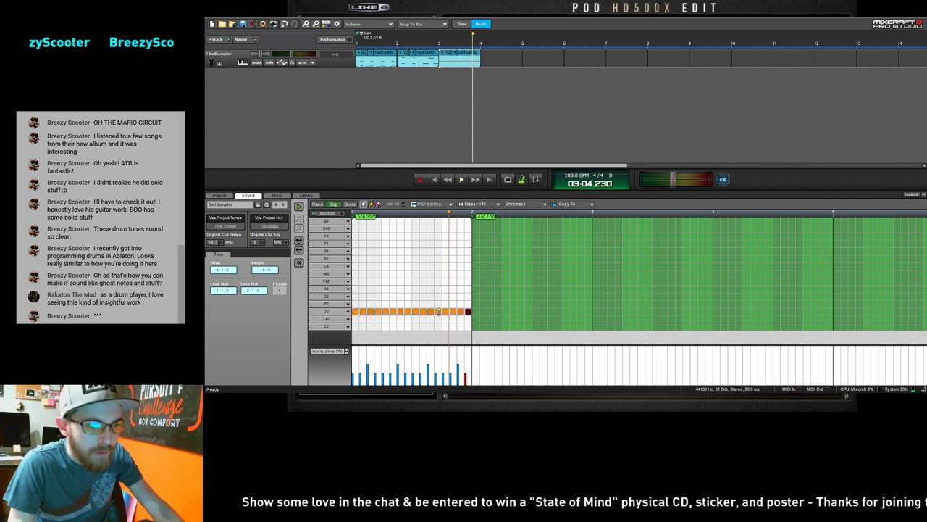
left_click(438, 312)
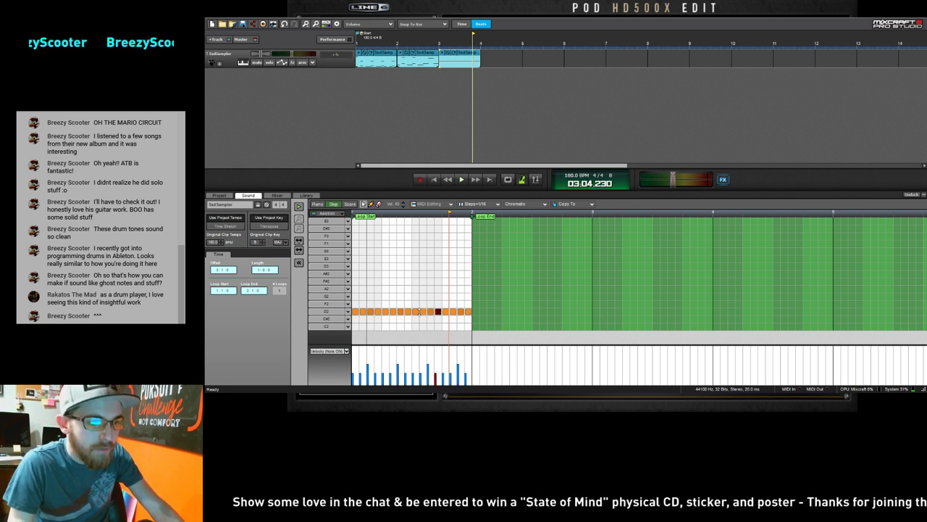
left_click(468, 311, "ctrl")
left_click(408, 311, "ctrl")
left_click(378, 311, "ctrl")
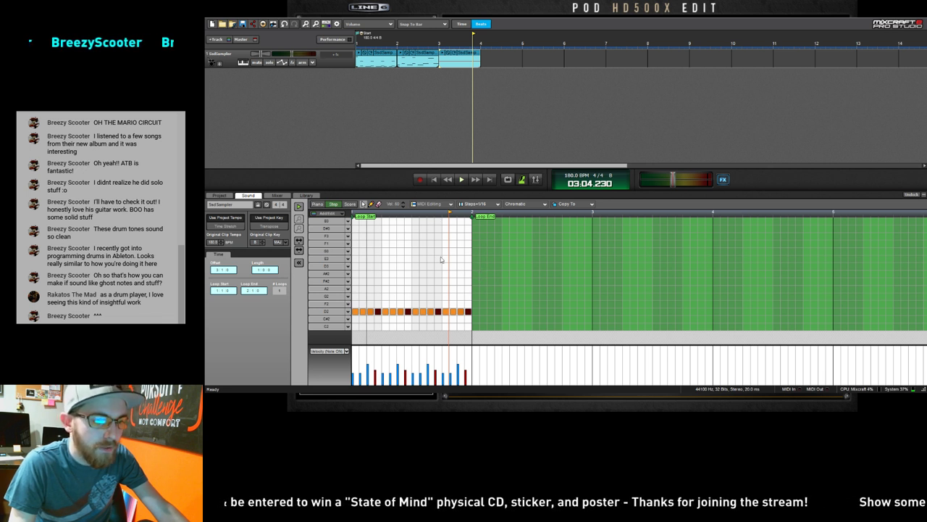
Play the third clip from the start of bar 3 and stop playback after it ends.
left_click(447, 179)
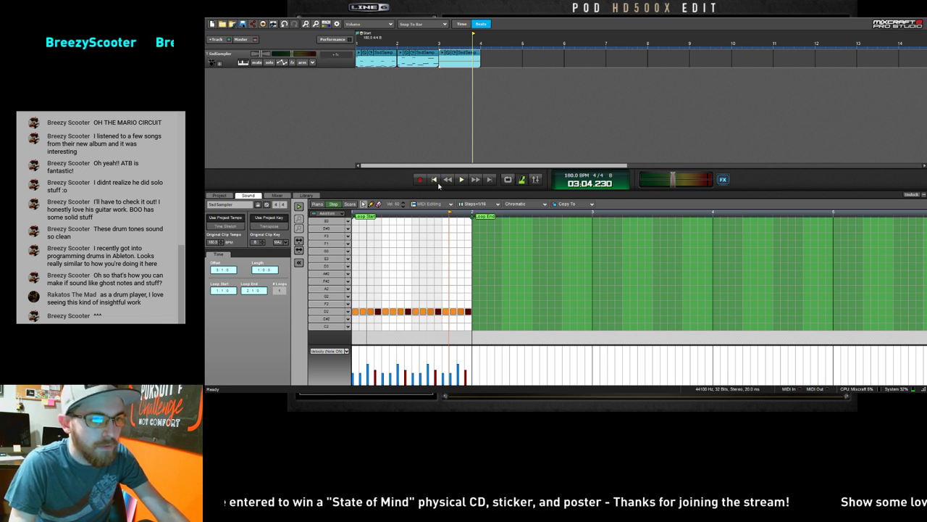
left_click(439, 44)
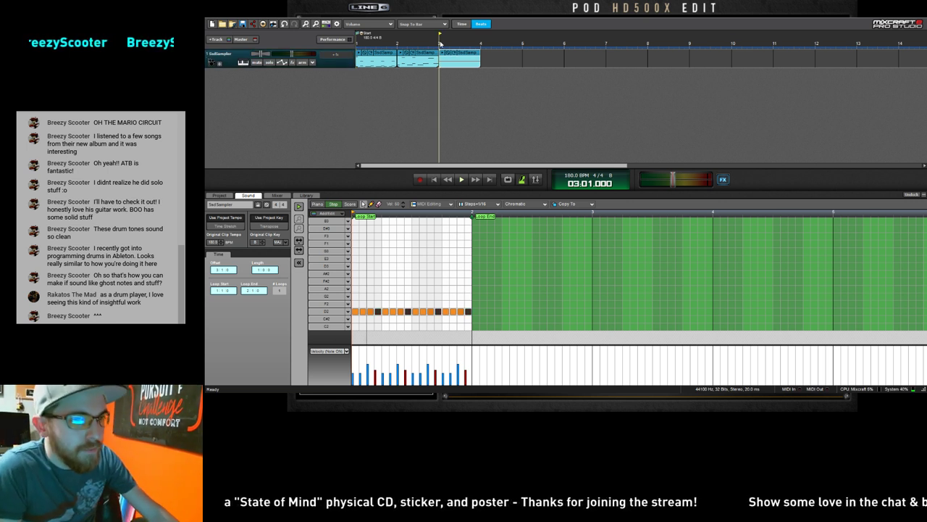
key("space")
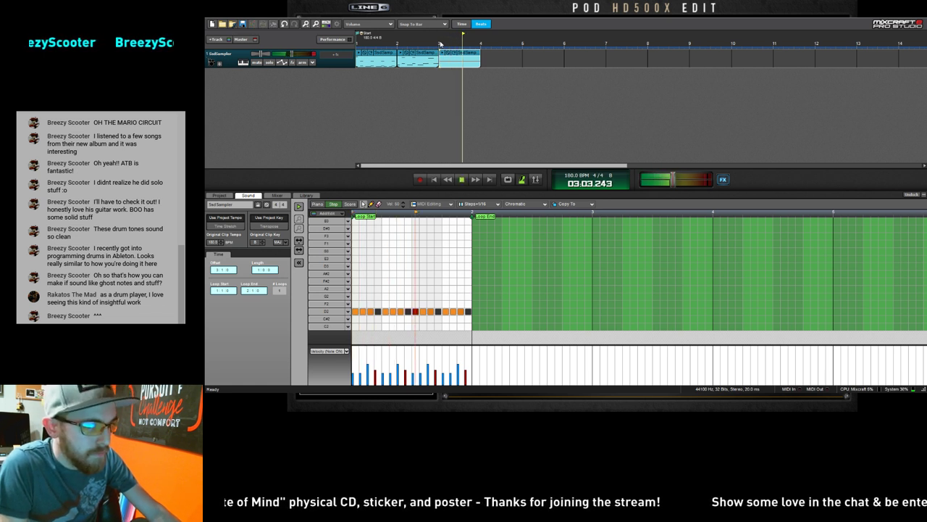
key("space")
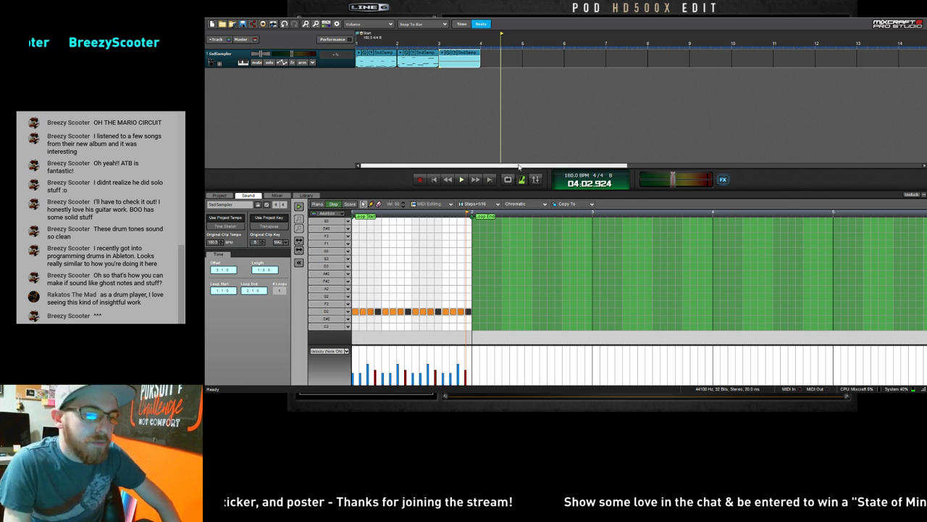
Return the playhead to the beginning of the project and show the mixer with the sampler's output channels.
left_click(434, 180)
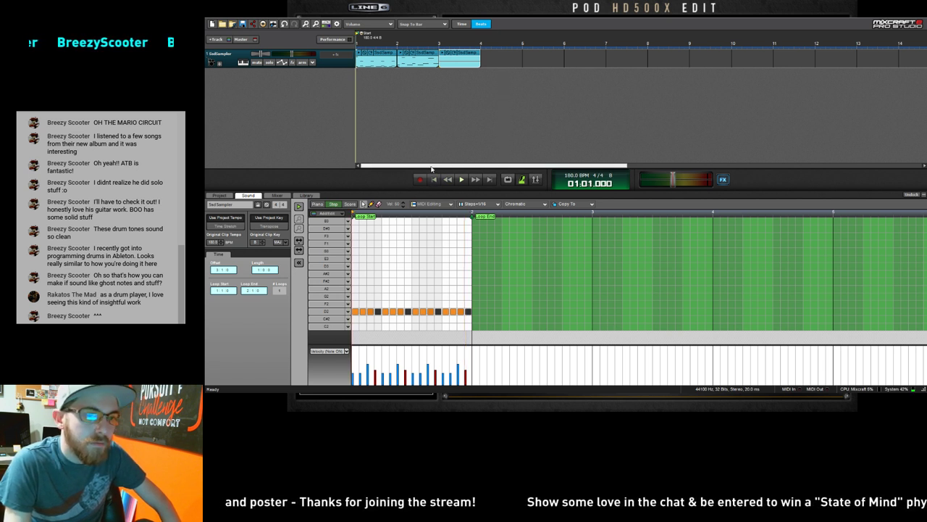
left_click(384, 39)
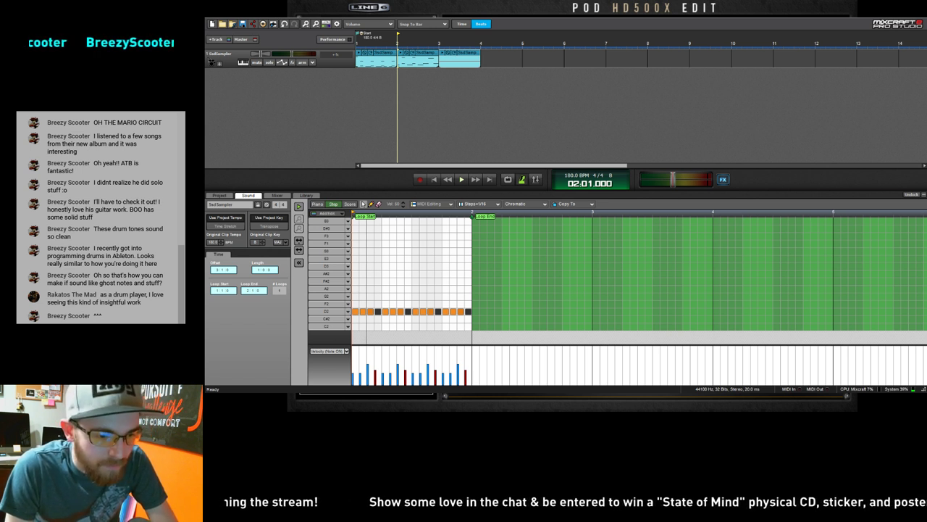
left_click(358, 44)
left_click(285, 196)
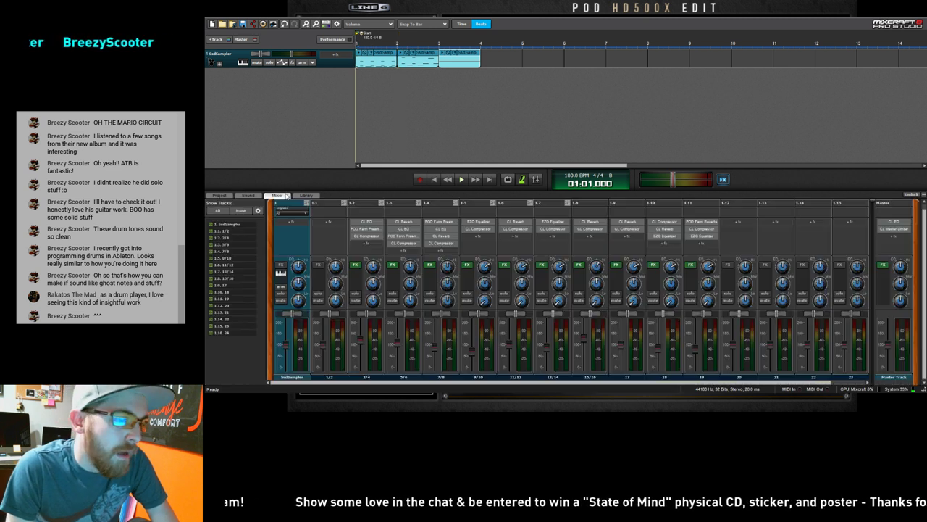